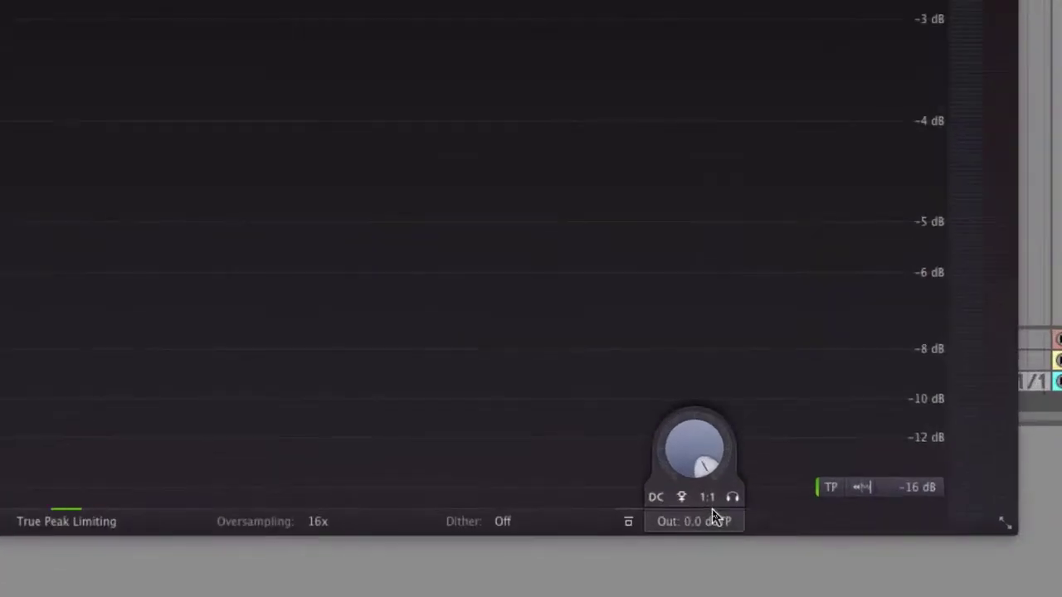
# Step: Enable 1:1 unity gain on the limiter's output and raise the gain to about +6.4 dB while the loop plays
pyautogui.click(707, 499)
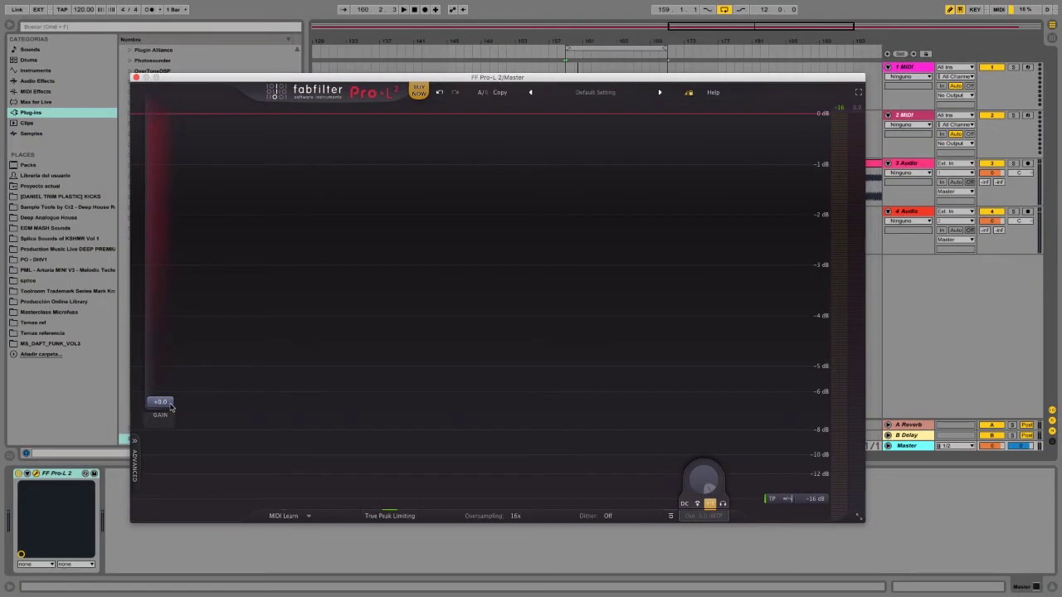
pyautogui.moveTo(169, 404)
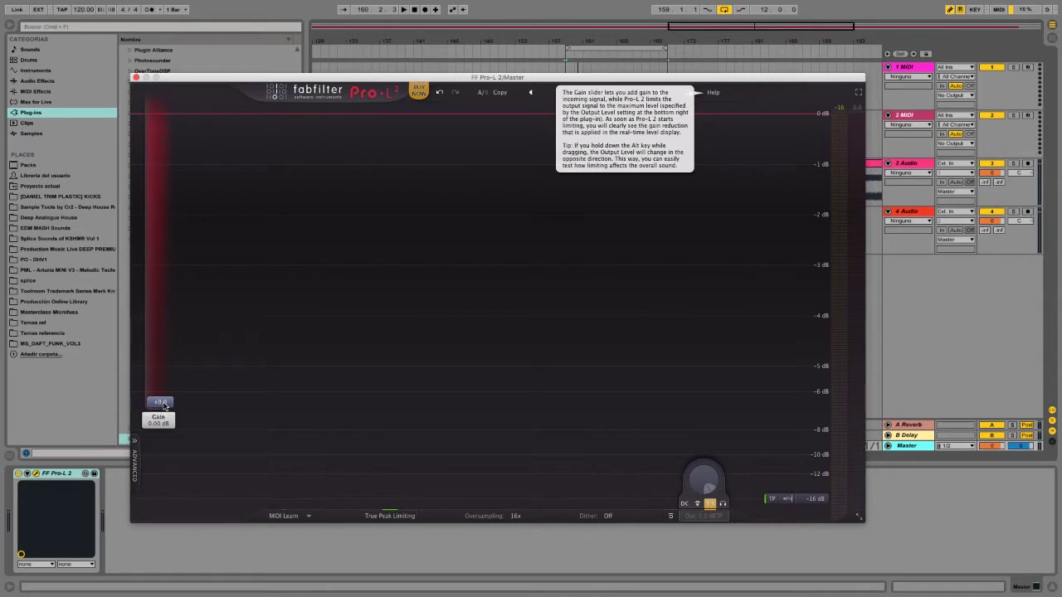
pyautogui.press('space')
pyautogui.moveTo(166, 405); pyautogui.dragTo(174, 340)
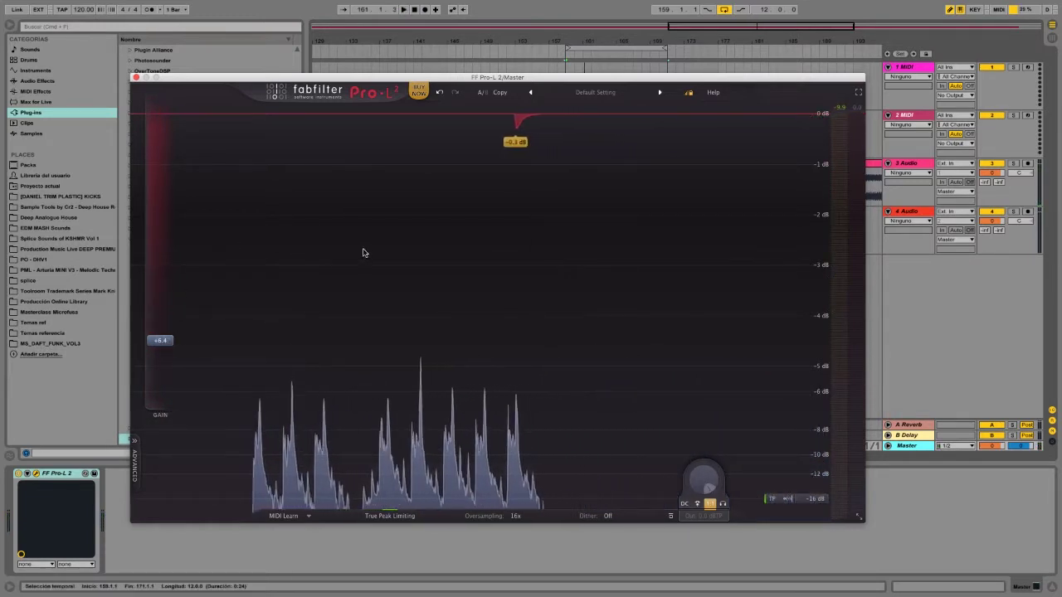
# Step: Play the loop again while pushing the gain slightly above +6.4 dB, and stop playback
pyautogui.moveTo(161, 362)
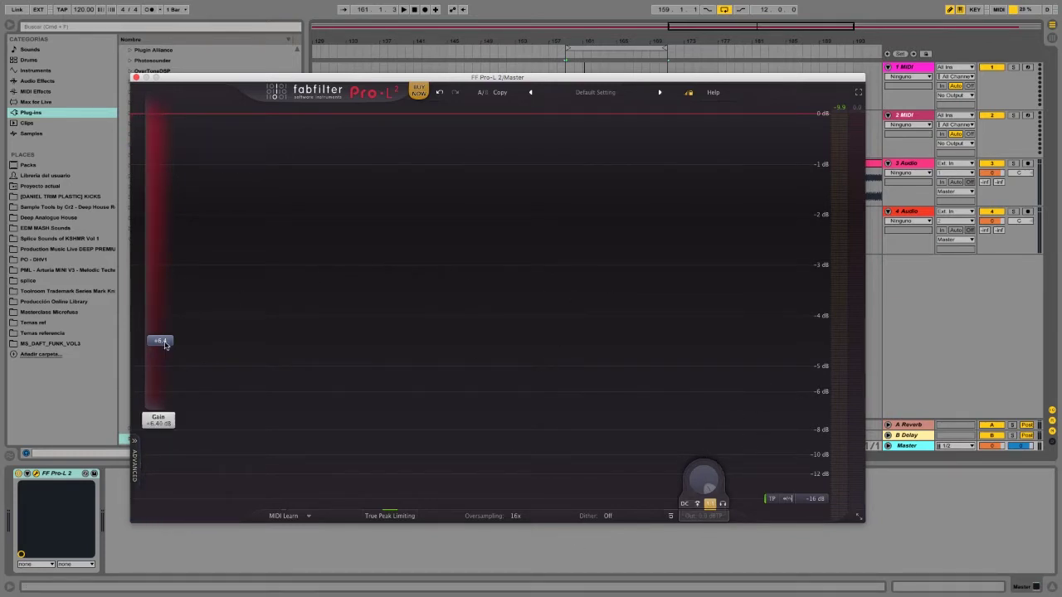
pyautogui.press('space')
pyautogui.moveTo(165, 342)
pyautogui.mouseDown()
pyautogui.moveTo(166, 312)
pyautogui.moveTo(171, 326)
pyautogui.mouseUp()
pyautogui.press('space')
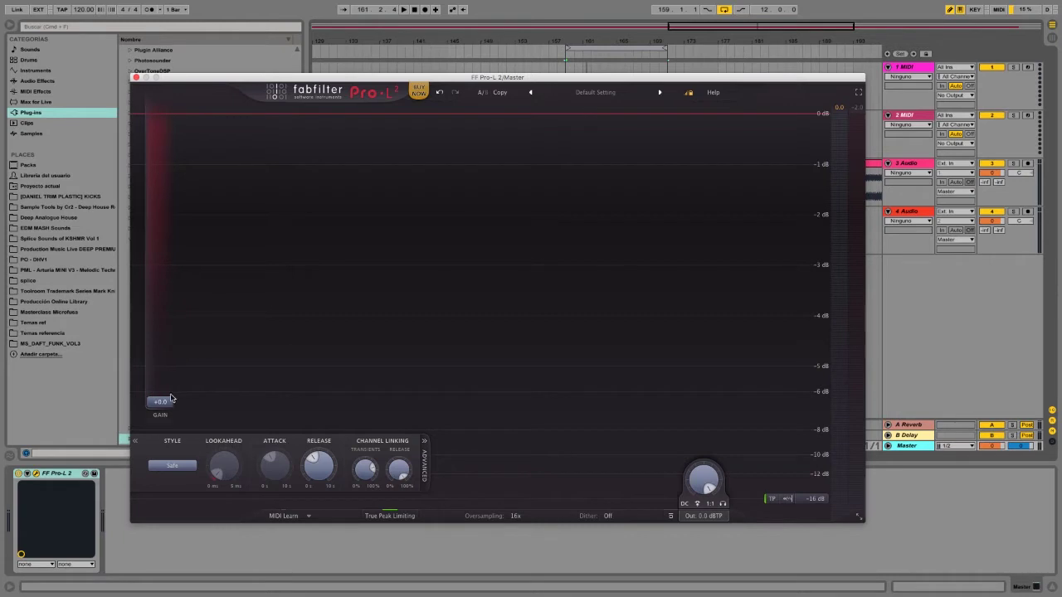
# Step: Try a gain of about +5.6 dB with the output level lowered to about -5.6 dBTP, and reset the gain to 0 dB
pyautogui.moveTo(167, 405)
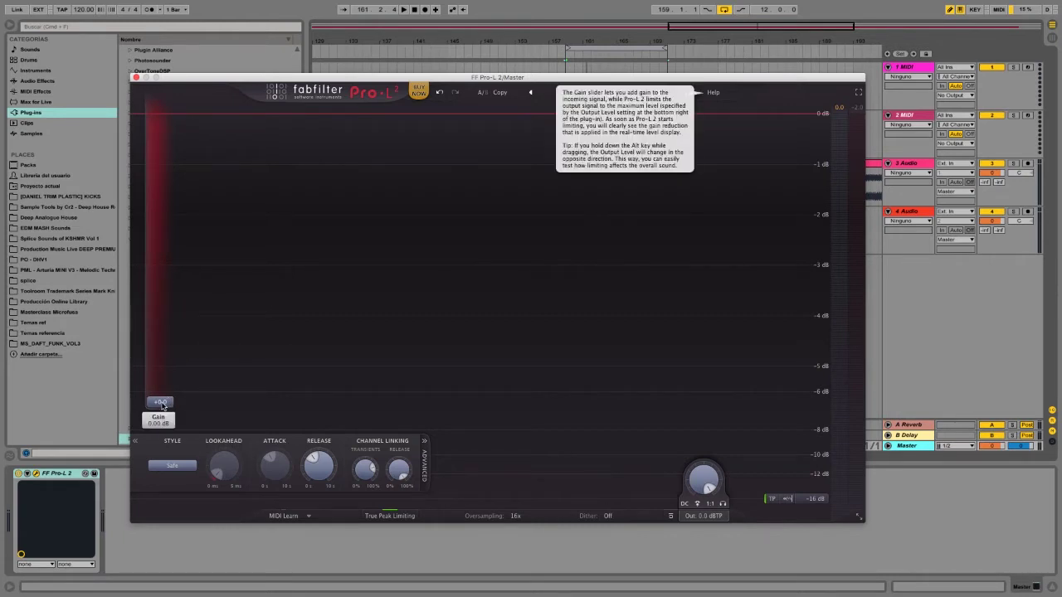
pyautogui.moveTo(162, 405); pyautogui.dragTo(158, 348)
pyautogui.moveTo(705, 472); pyautogui.dragTo(712, 475)
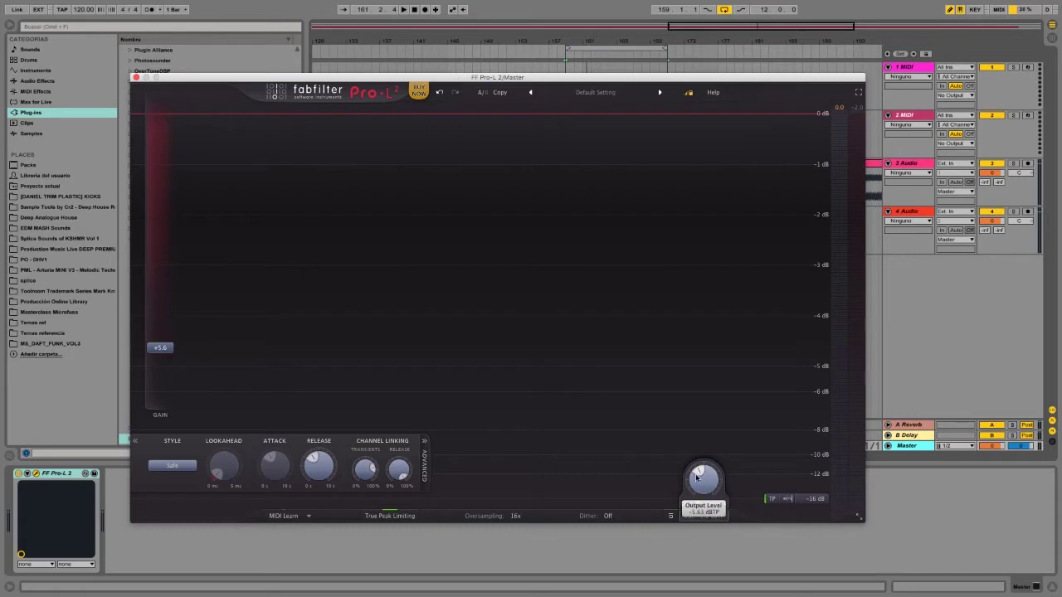
pyautogui.doubleClick(161, 350)
# Step: Try the Bus limiting style and set the style back to Safe
pyautogui.click(181, 467)
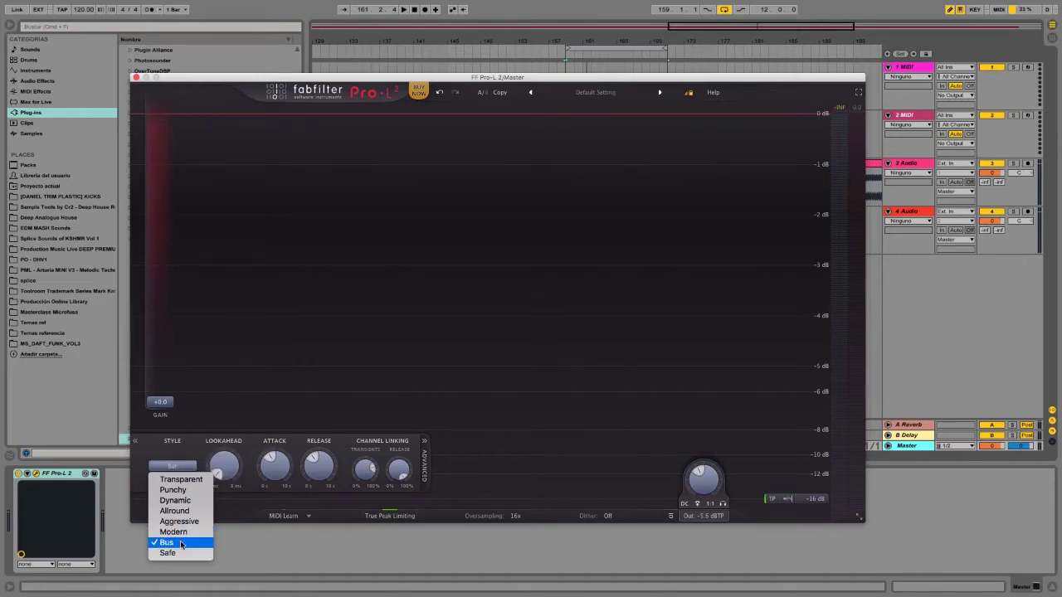
pyautogui.click(181, 545)
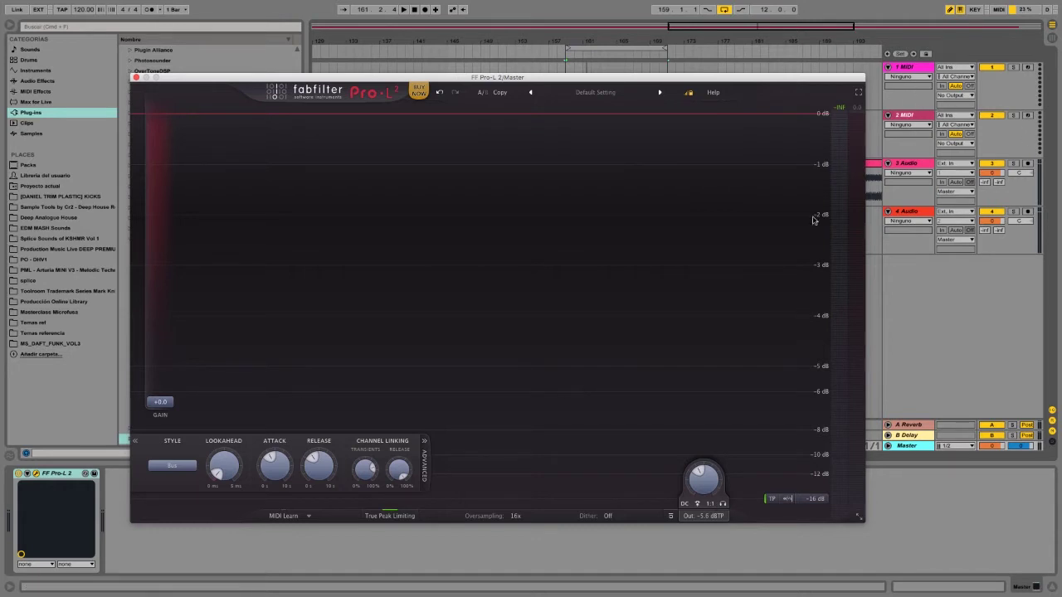
pyautogui.click(172, 467)
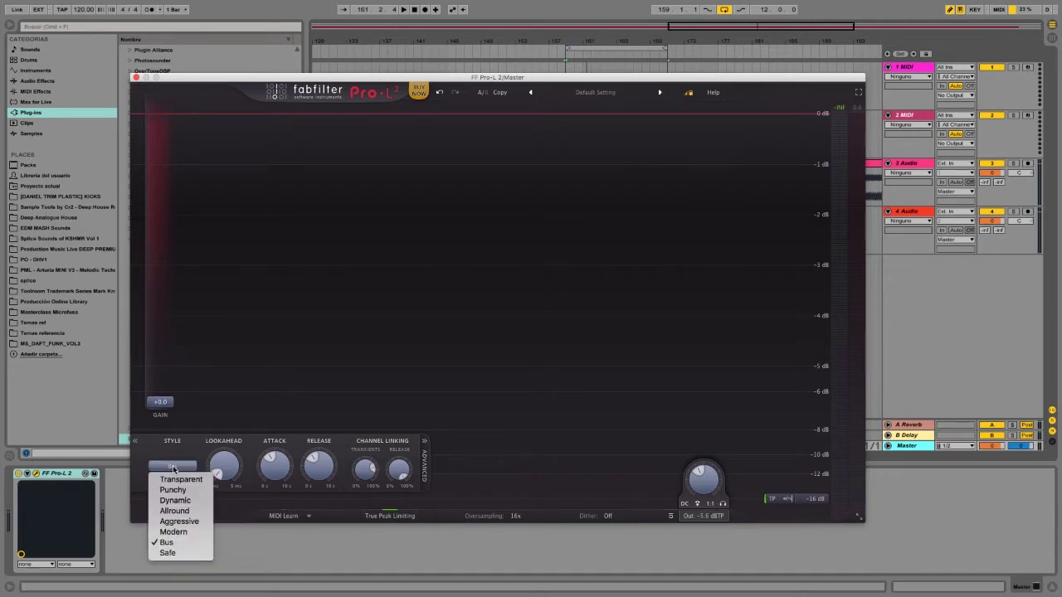
pyautogui.click(172, 553)
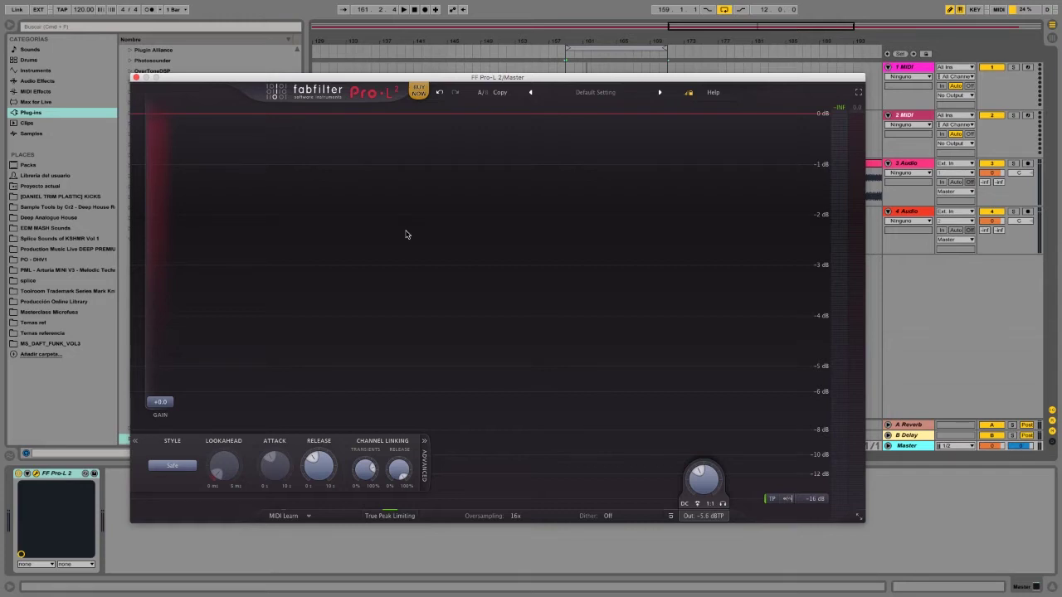
# Step: Turn on True Peak Limiting and audition the loop with the gain raised to about +7.5 dB
pyautogui.moveTo(162, 402); pyautogui.dragTo(164, 361)
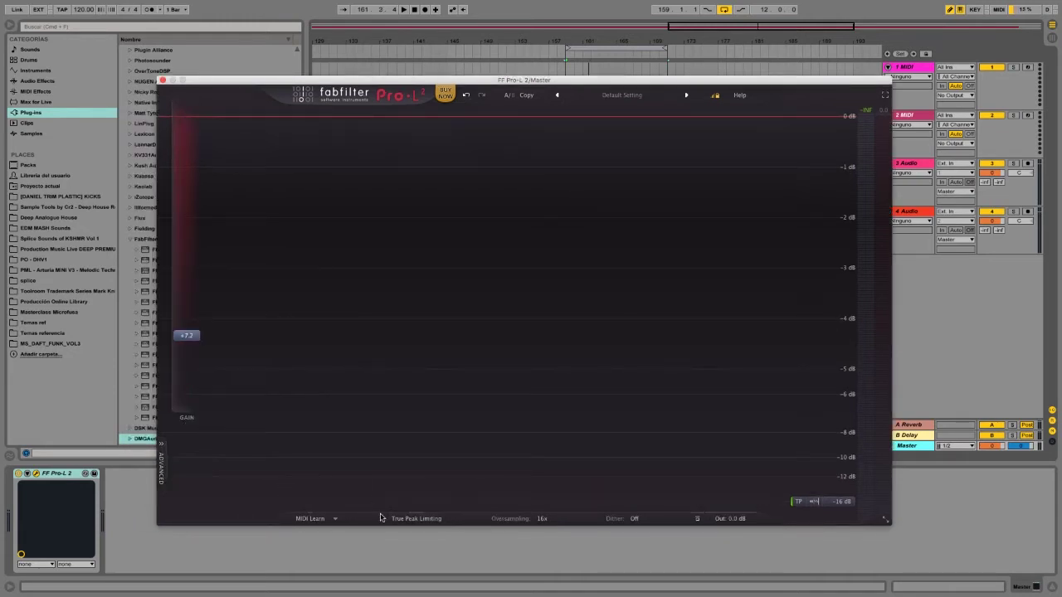
pyautogui.click(422, 520)
pyautogui.moveTo(198, 335); pyautogui.dragTo(176, 410)
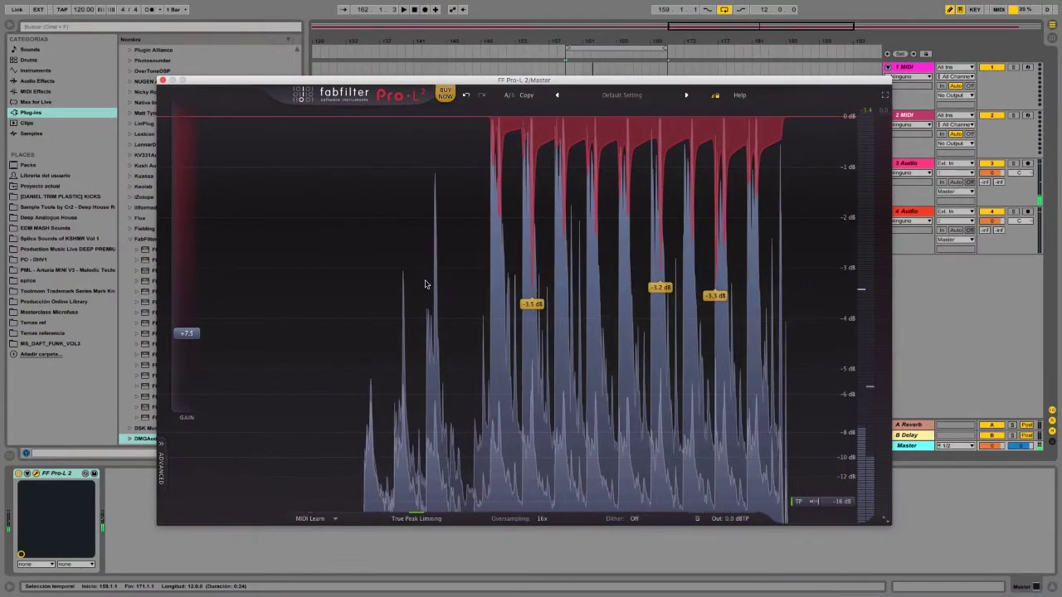
pyautogui.moveTo(207, 324); pyautogui.dragTo(521, 197)
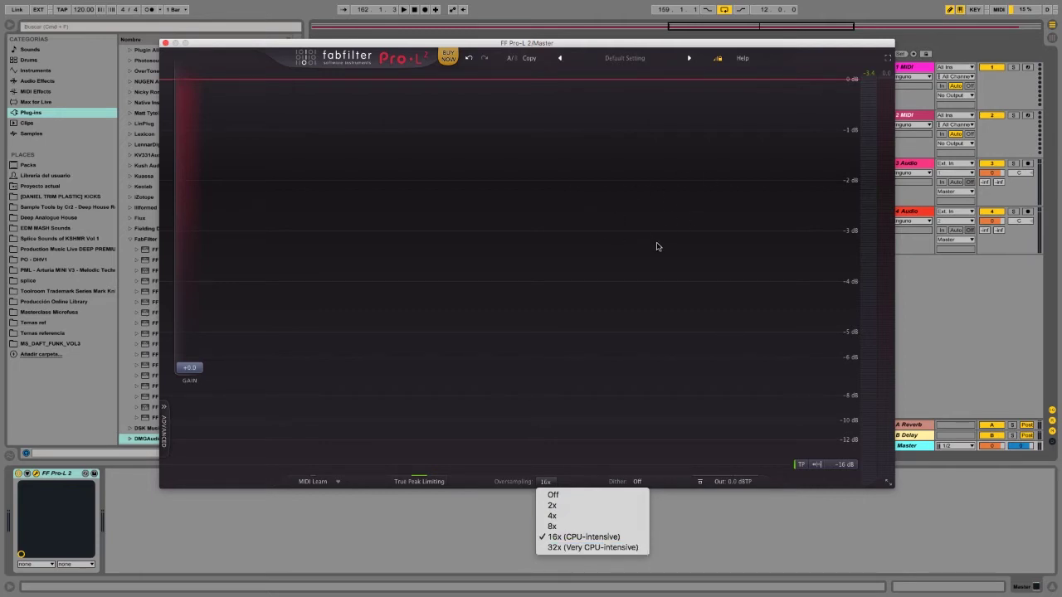
# Step: Keep oversampling at 16x and audition only the limited signal while raising the gain to about +9.2 dB during playback
pyautogui.click(568, 537)
pyautogui.moveTo(739, 486)
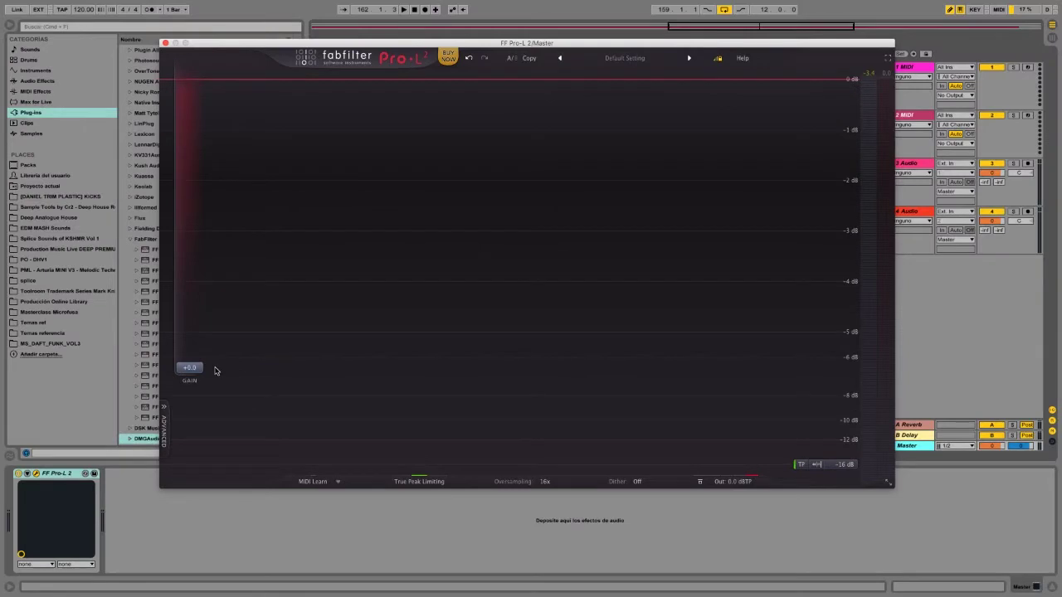
pyautogui.moveTo(189, 370)
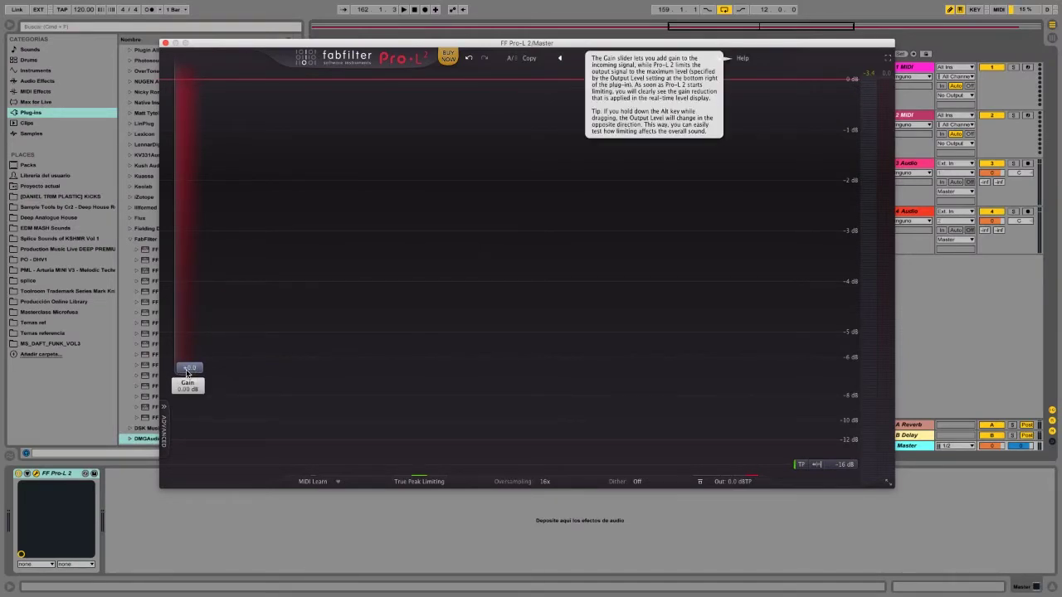
pyautogui.press('space')
pyautogui.moveTo(187, 373); pyautogui.dragTo(203, 281)
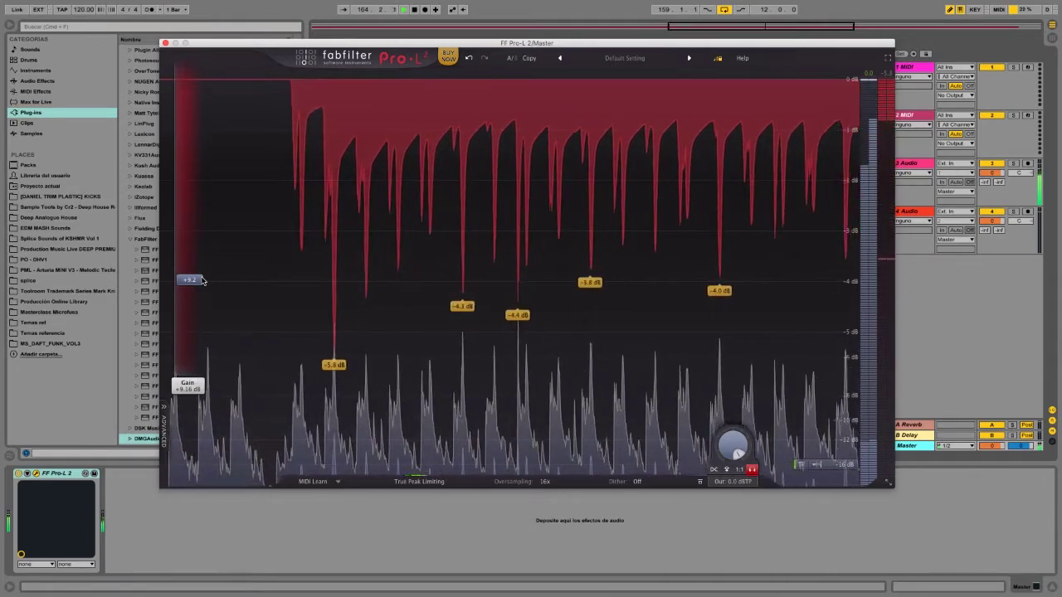
pyautogui.press('space')
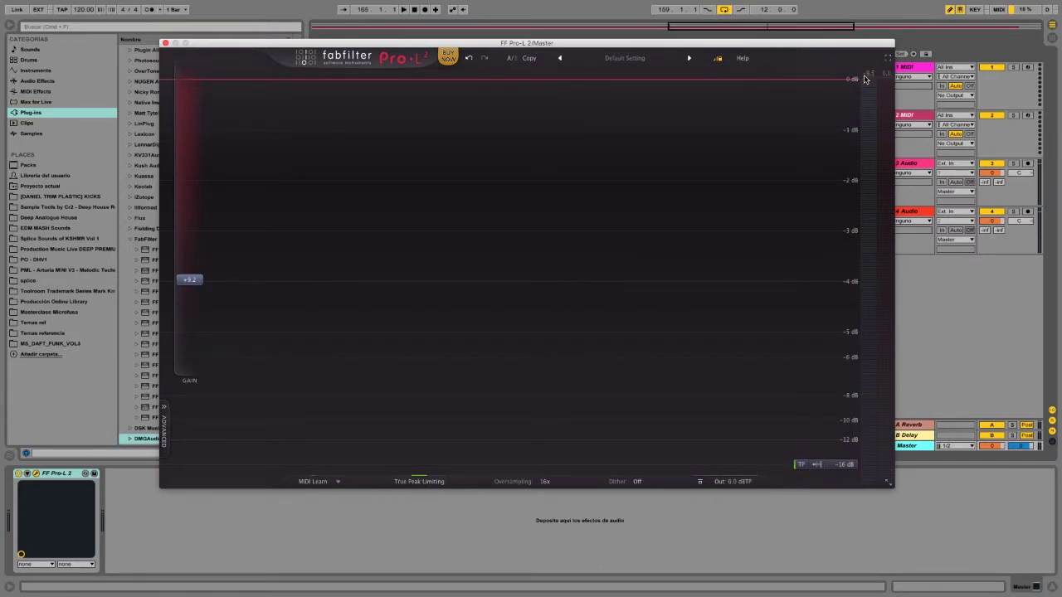
# Step: Set the level display mode to Slow Down and lower the gain to about +1.8 dB while the loop plays
pyautogui.click(817, 466)
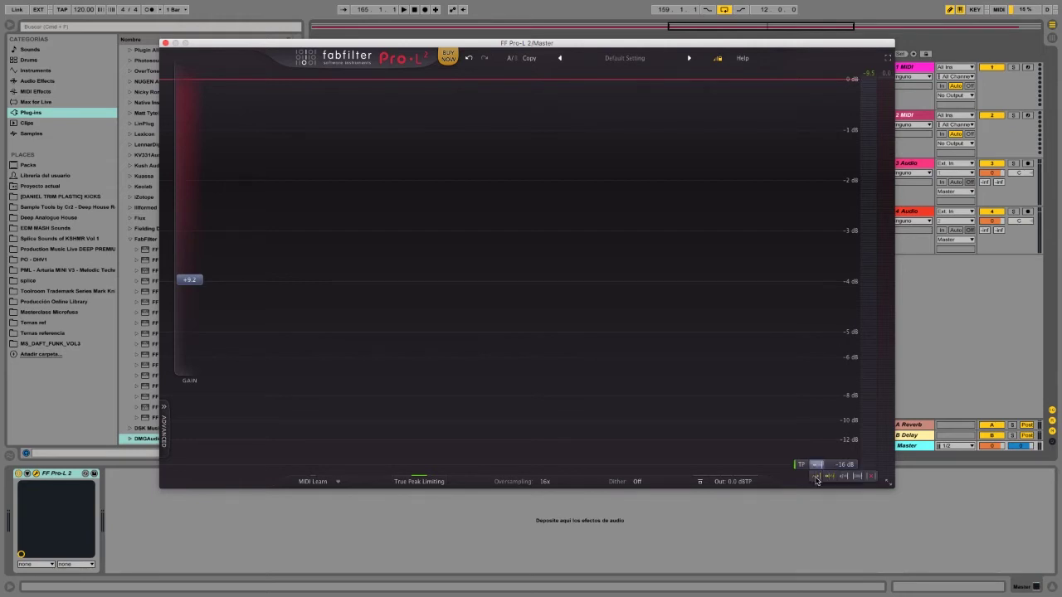
pyautogui.click(815, 477)
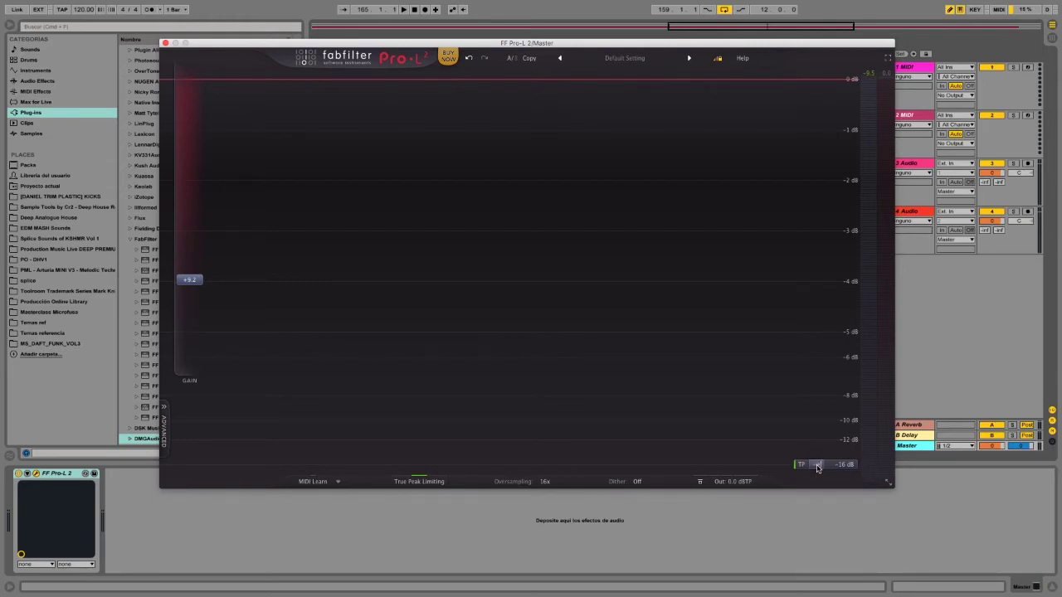
pyautogui.press('space')
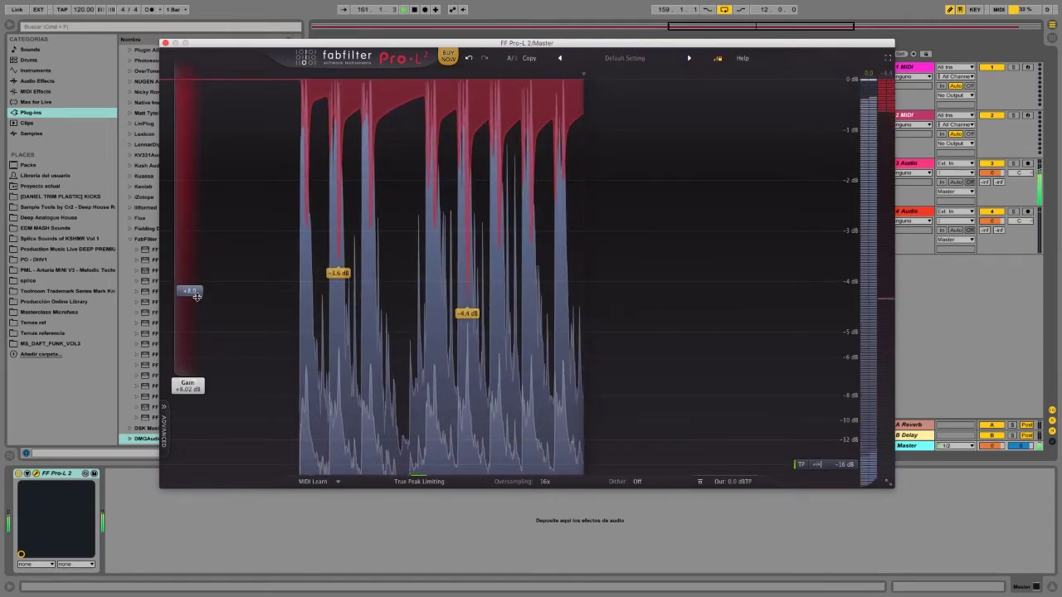
pyautogui.moveTo(190, 289); pyautogui.dragTo(194, 355)
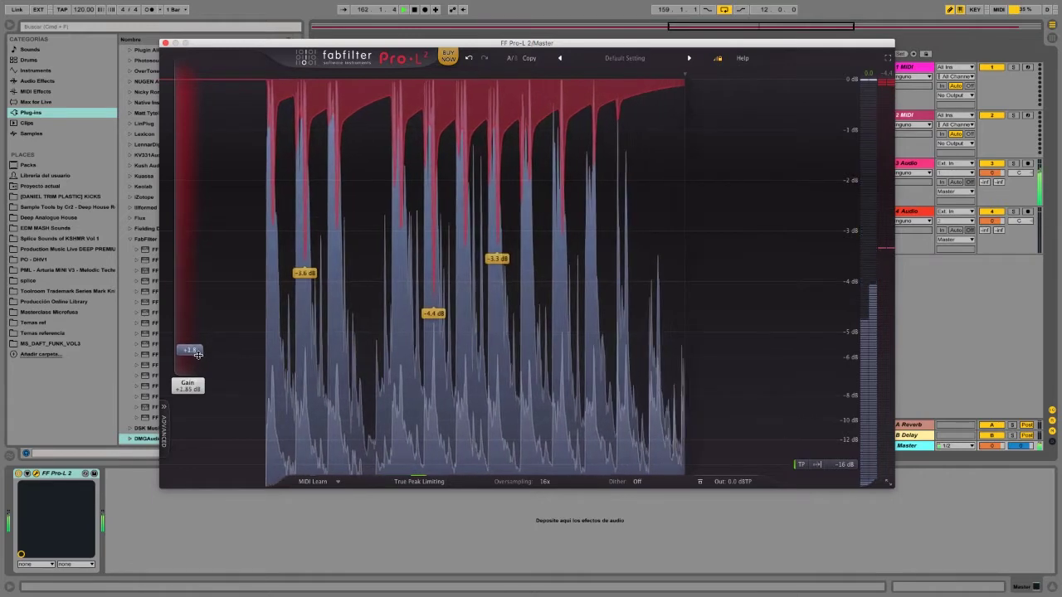
# Step: Switch the level display mode to Fast and play the loop to view the scrolling waveform
pyautogui.click(819, 463)
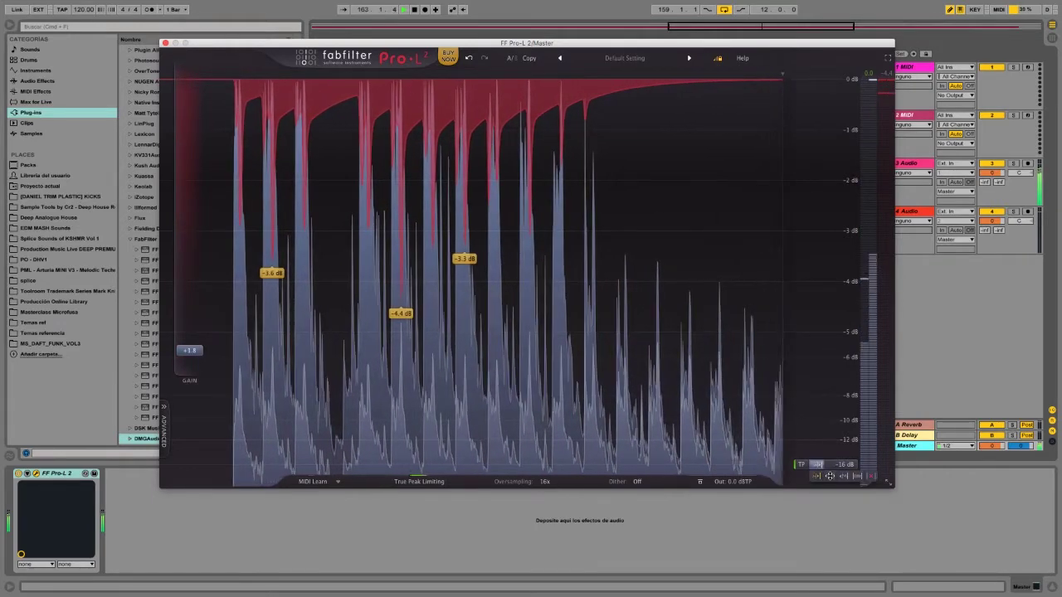
pyautogui.press('space')
pyautogui.click(830, 480)
pyautogui.press('space')
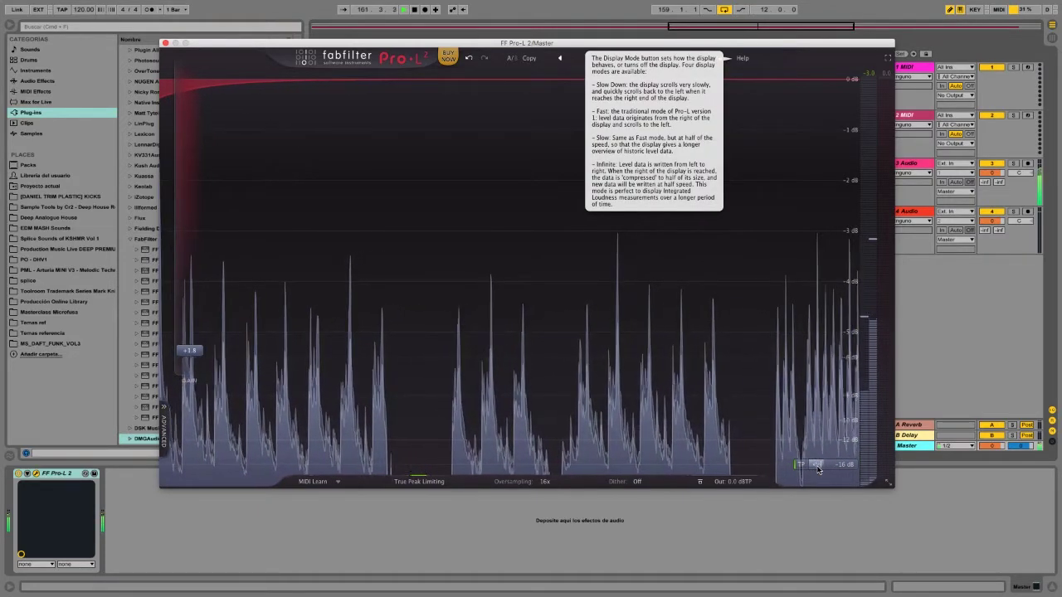
# Step: Switch the level display mode to Infinite and play the loop
pyautogui.press('space')
pyautogui.click(818, 470)
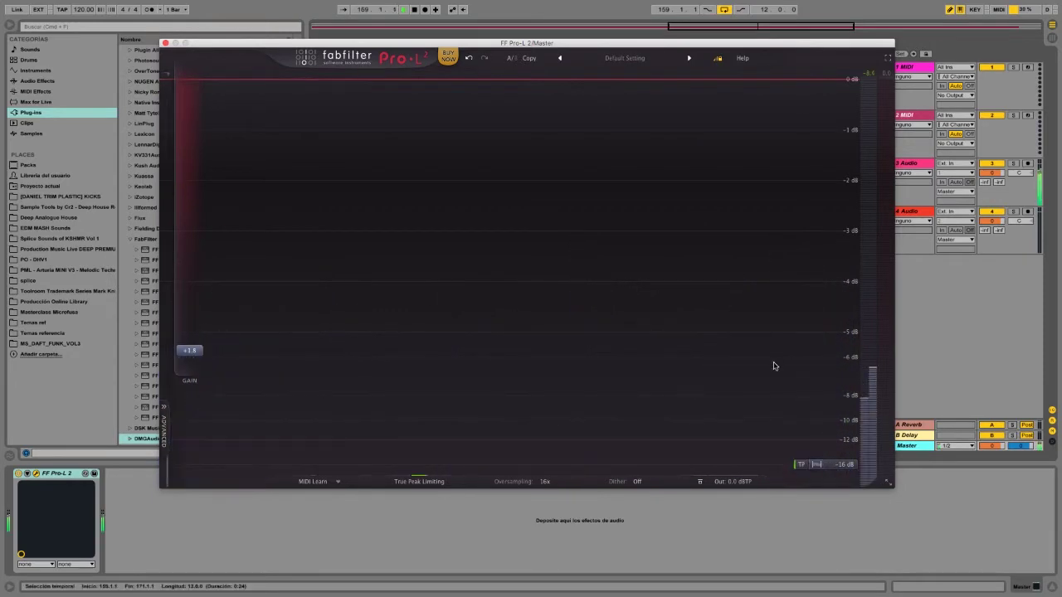
pyautogui.press('space')
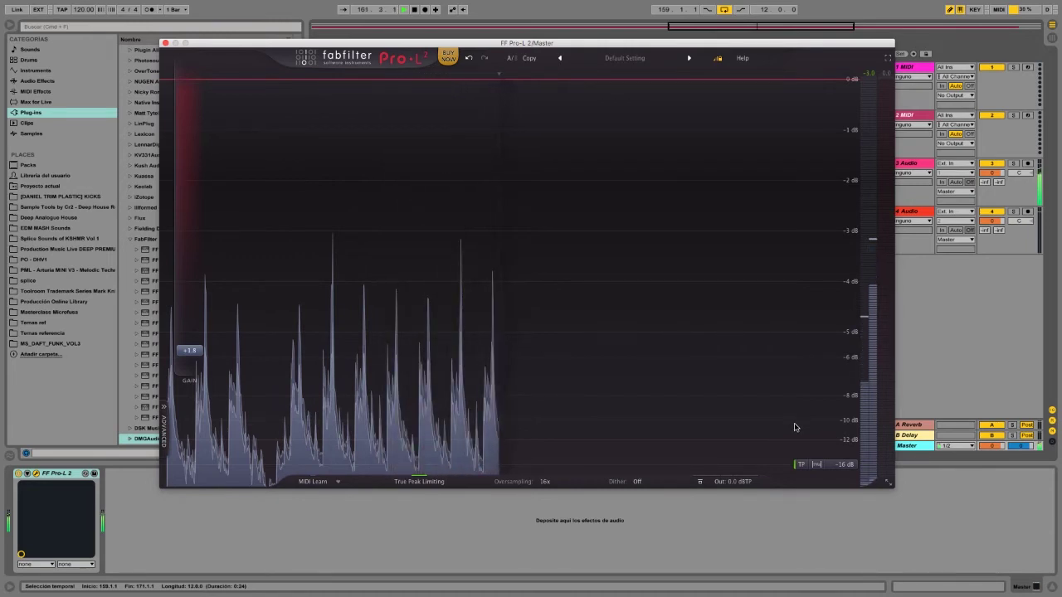
# Step: Return the level display mode to Fast and restart playback of the loop
pyautogui.moveTo(816, 479)
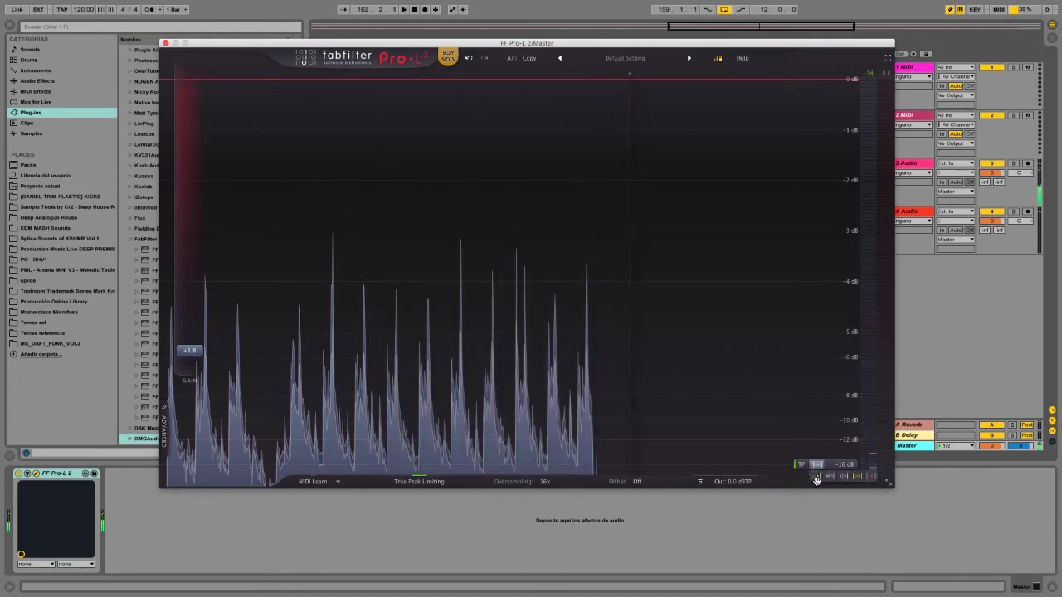
pyautogui.click(828, 477)
pyautogui.press('space')
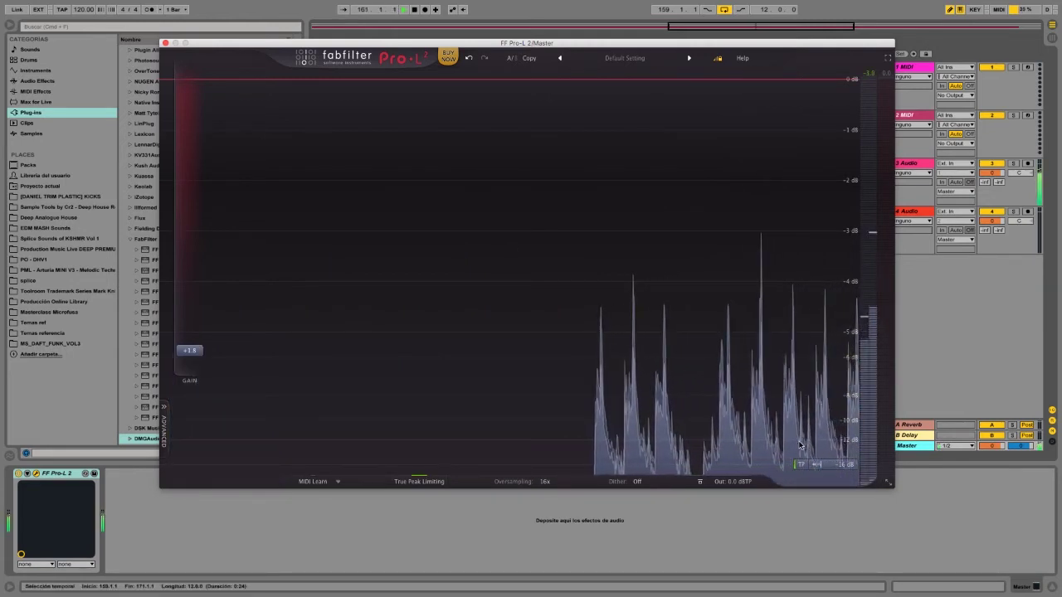
# Step: Keep the meter scale at -16 dB and play the loop with the gain set to about +7.5 dB
pyautogui.click(845, 466)
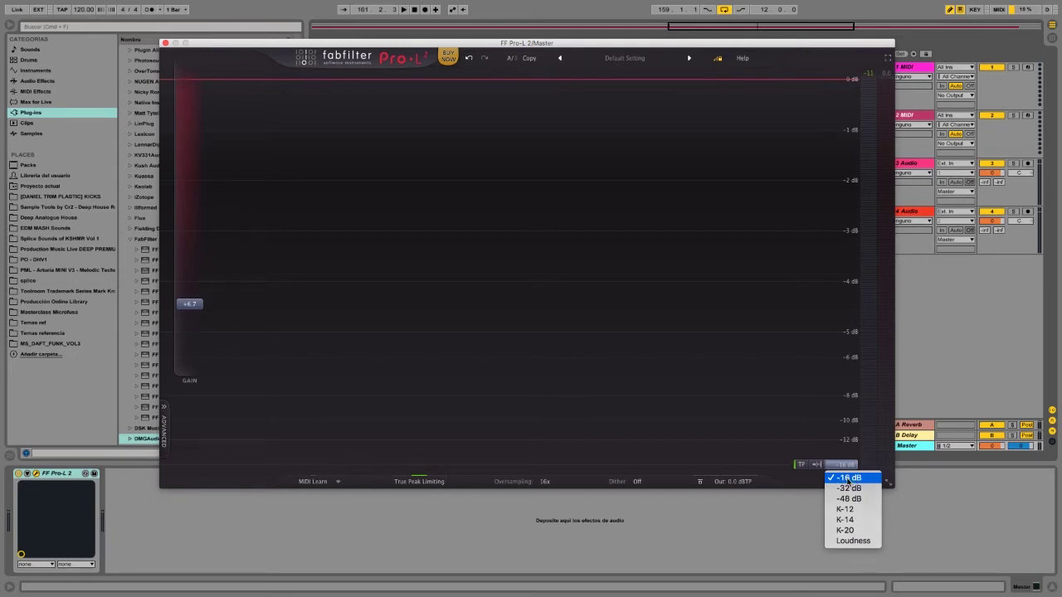
pyautogui.click(848, 477)
pyautogui.moveTo(190, 305)
pyautogui.mouseDown()
pyautogui.moveTo(192, 323)
pyautogui.moveTo(190, 306)
pyautogui.mouseUp()
pyautogui.press('space')
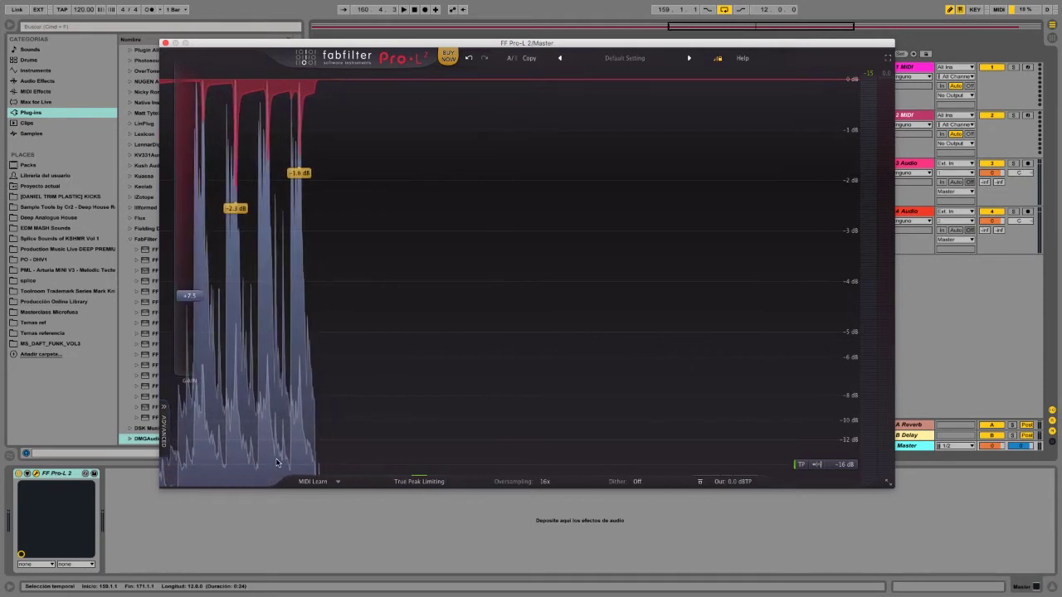
# Step: Set the meter scale to -48 dB and play the loop with the gain lowered to about +5.7 dB
pyautogui.click(844, 464)
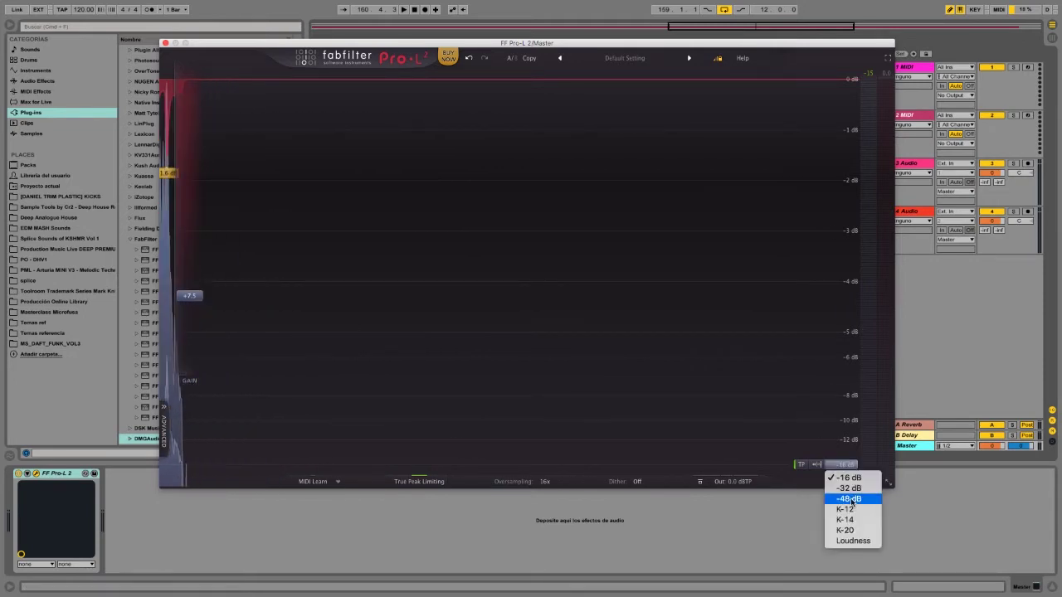
pyautogui.click(851, 498)
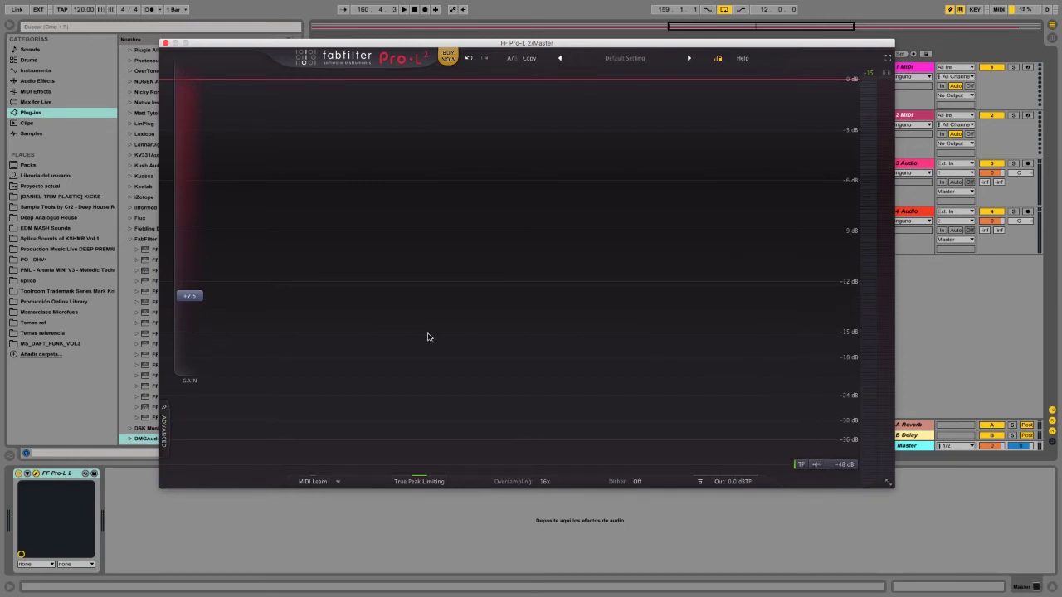
pyautogui.moveTo(204, 307)
pyautogui.mouseDown()
pyautogui.moveTo(191, 368)
pyautogui.moveTo(190, 313)
pyautogui.mouseUp()
pyautogui.press('space')
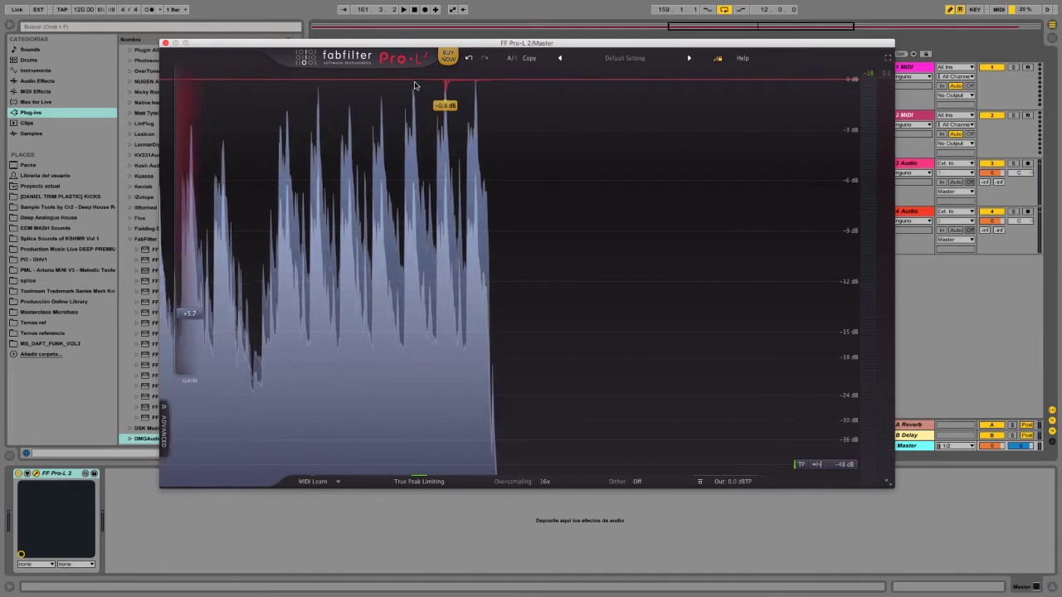
# Step: Set the meter scale to Loudness and raise the gain to about +6.3 dB
pyautogui.click(844, 465)
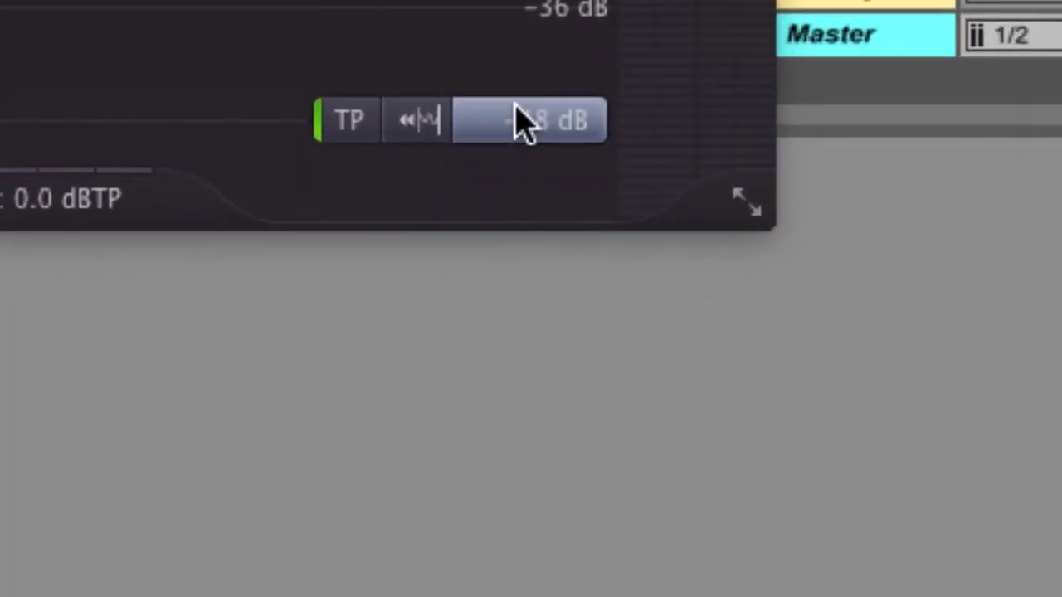
pyautogui.click(839, 466)
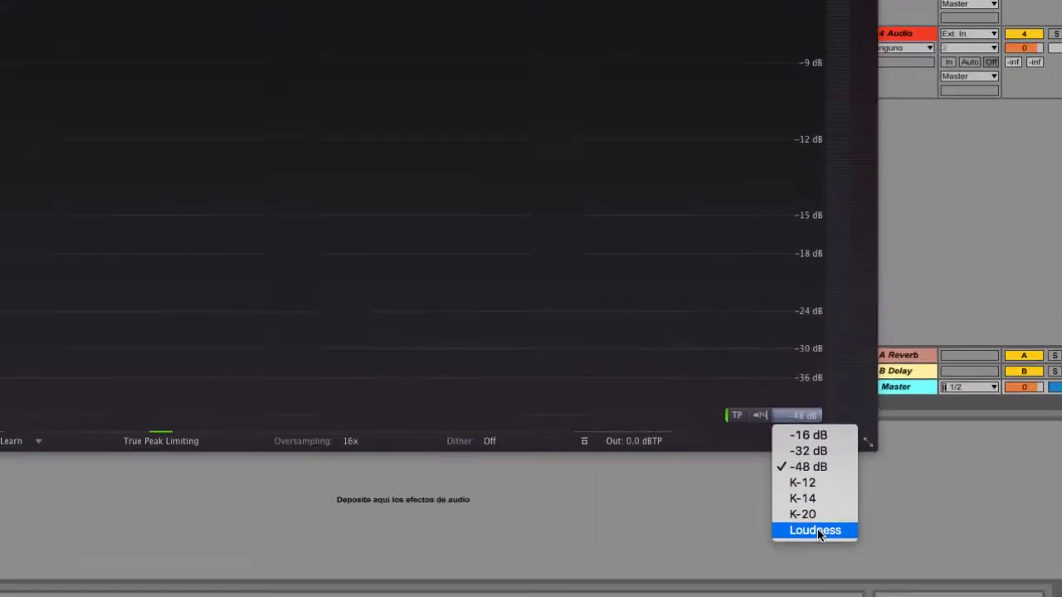
pyautogui.click(596, 477)
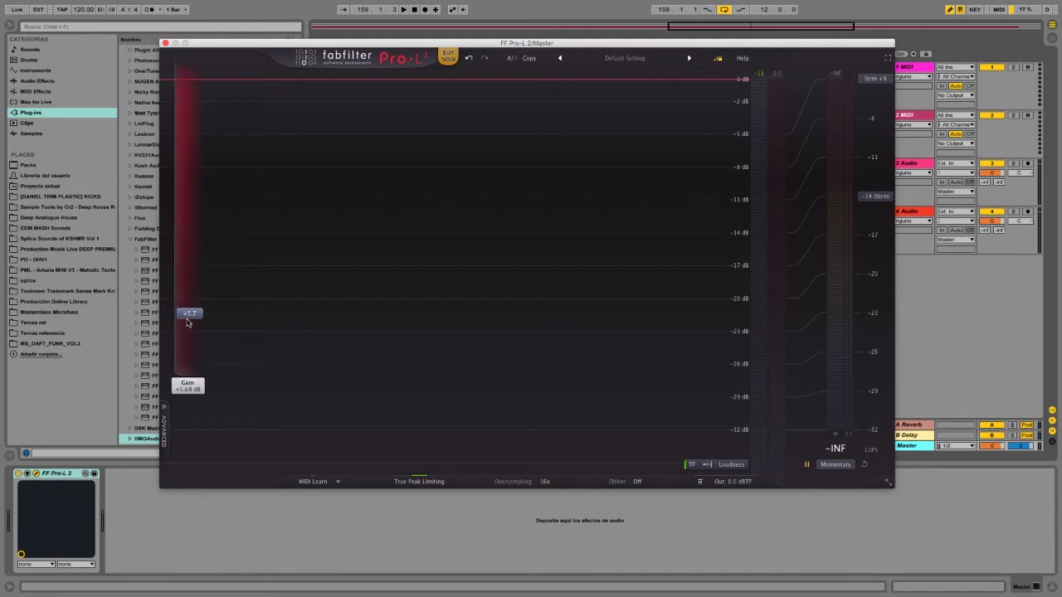
pyautogui.moveTo(187, 322)
pyautogui.mouseDown()
pyautogui.moveTo(190, 305)
pyautogui.moveTo(188, 315)
pyautogui.mouseUp()
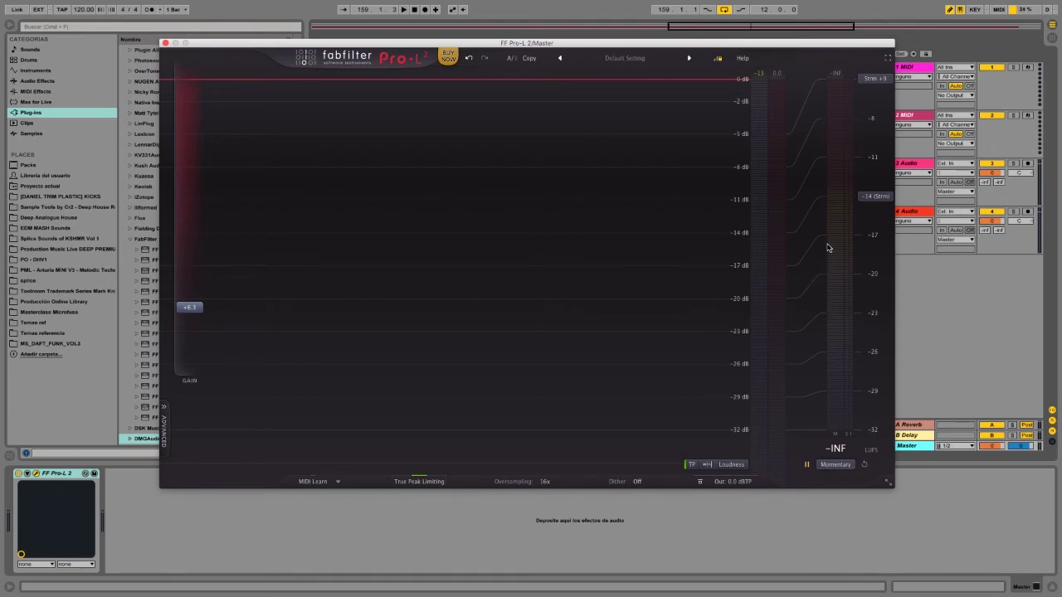
pyautogui.moveTo(827, 247)
pyautogui.moveTo(541, 43); pyautogui.dragTo(577, 61)
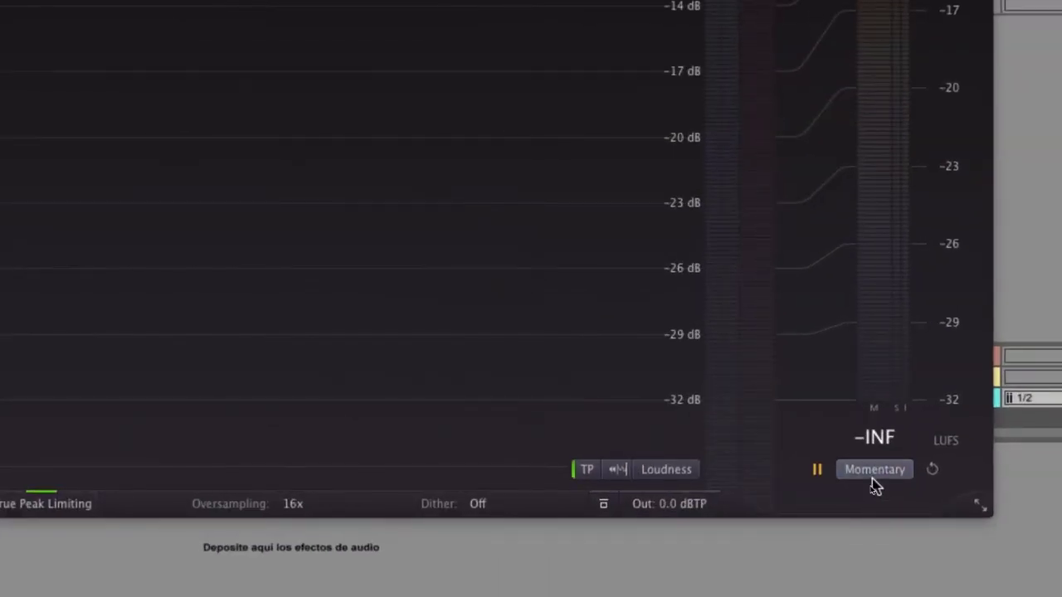
# Step: Play the loop with the loudness readout kept on Momentary and unpause the loudness measurement
pyautogui.click(870, 483)
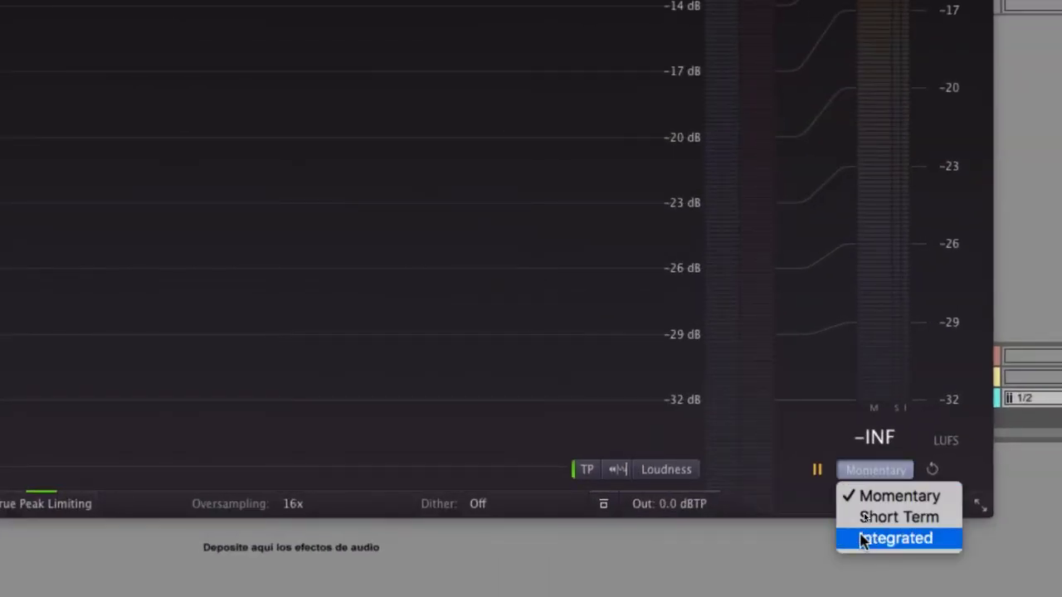
pyautogui.click(874, 498)
pyautogui.click(868, 476)
pyautogui.click(865, 491)
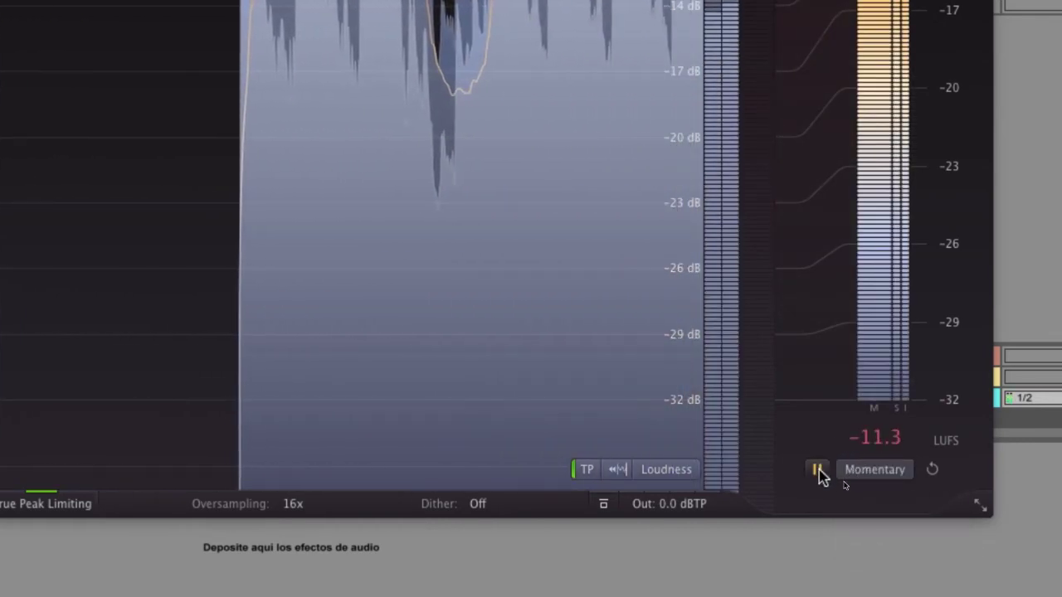
pyautogui.press('space')
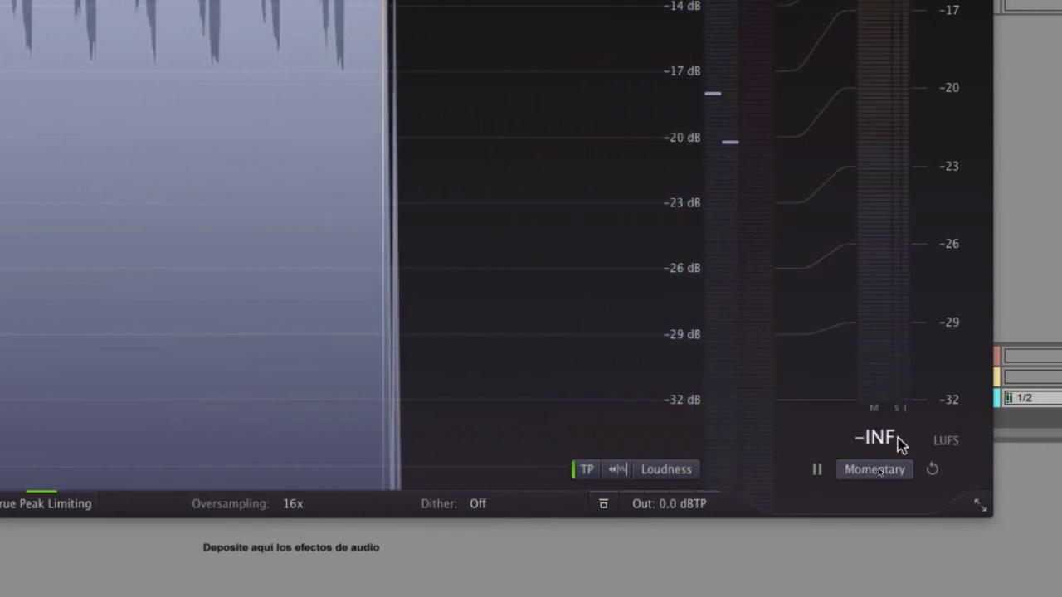
# Step: Switch the loudness readout to Short Term and play the loop briefly
pyautogui.click(894, 472)
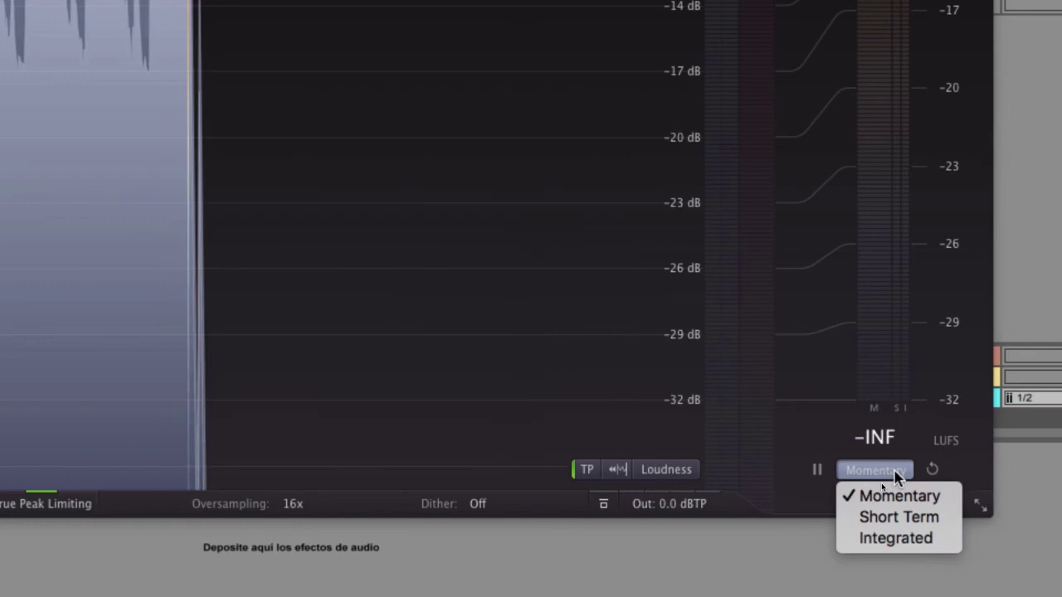
pyautogui.click(881, 518)
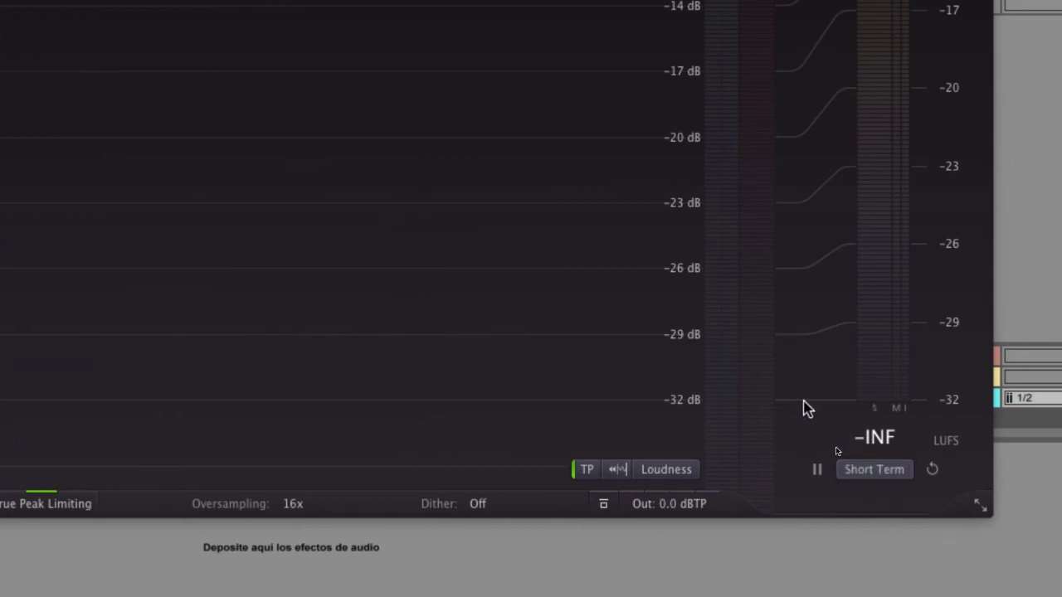
pyautogui.press('space')
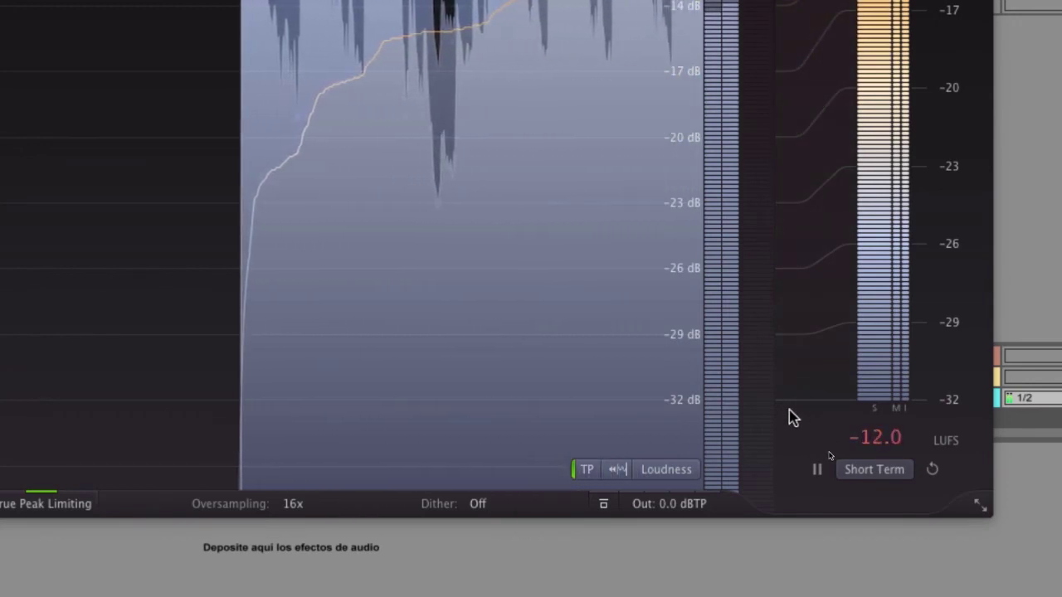
pyautogui.press('space')
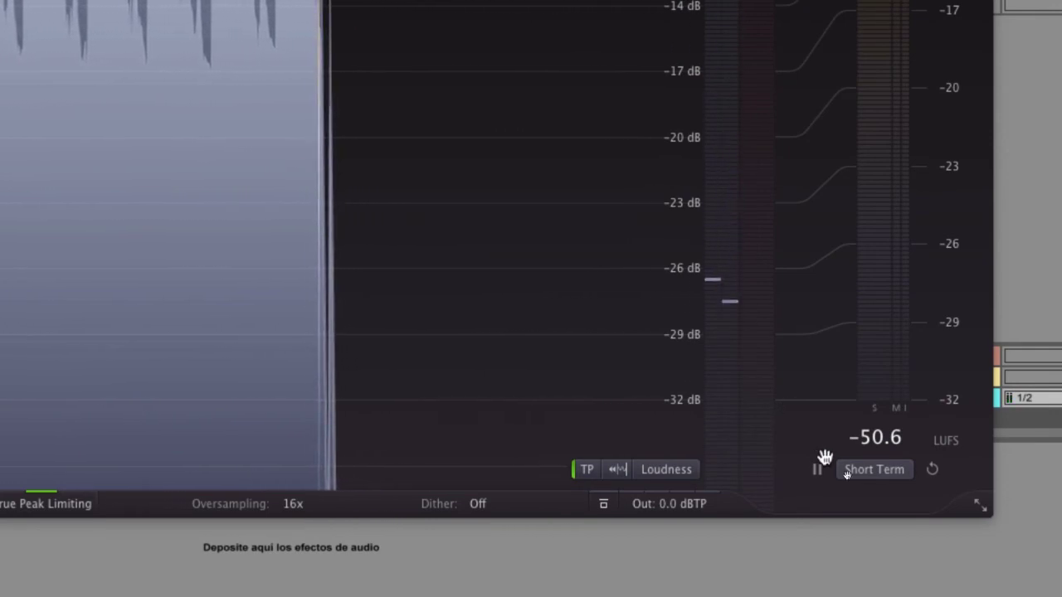
# Step: Switch the loudness readout to Integrated and move the limiter's window slightly down
pyautogui.click(848, 471)
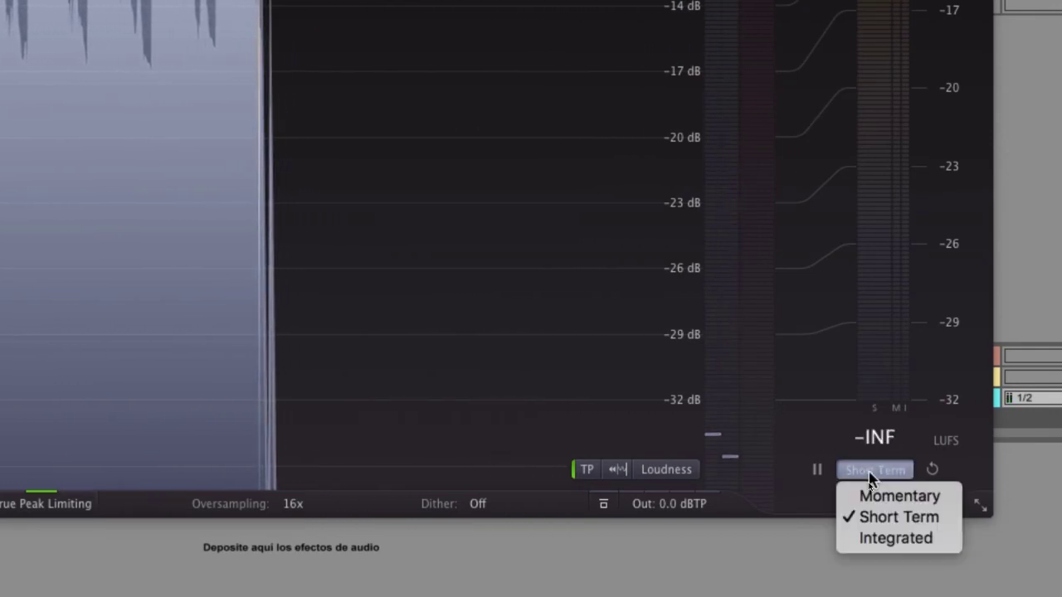
pyautogui.click(884, 540)
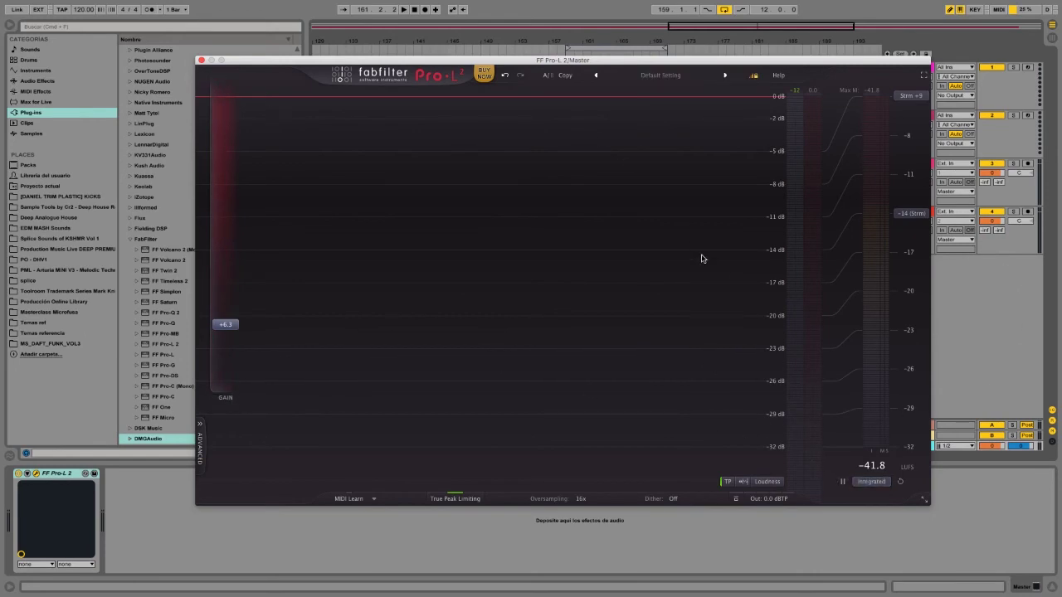
pyautogui.moveTo(646, 62); pyautogui.dragTo(651, 86)
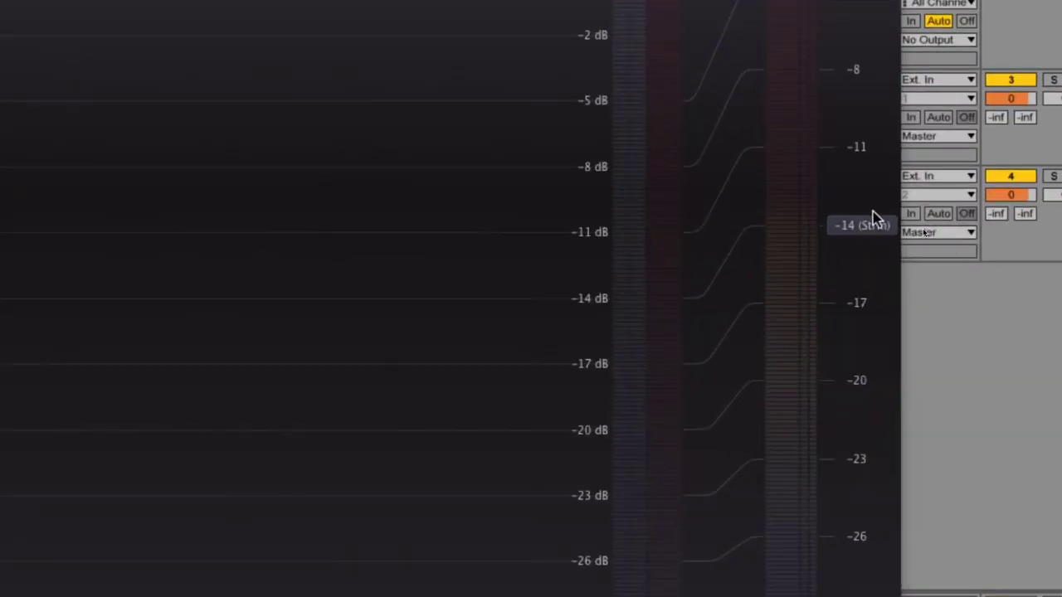
# Step: Set the loudness target to -9 LUFS (CD) and play the loop with the gain raised to about +9.0 dB
pyautogui.click(918, 236)
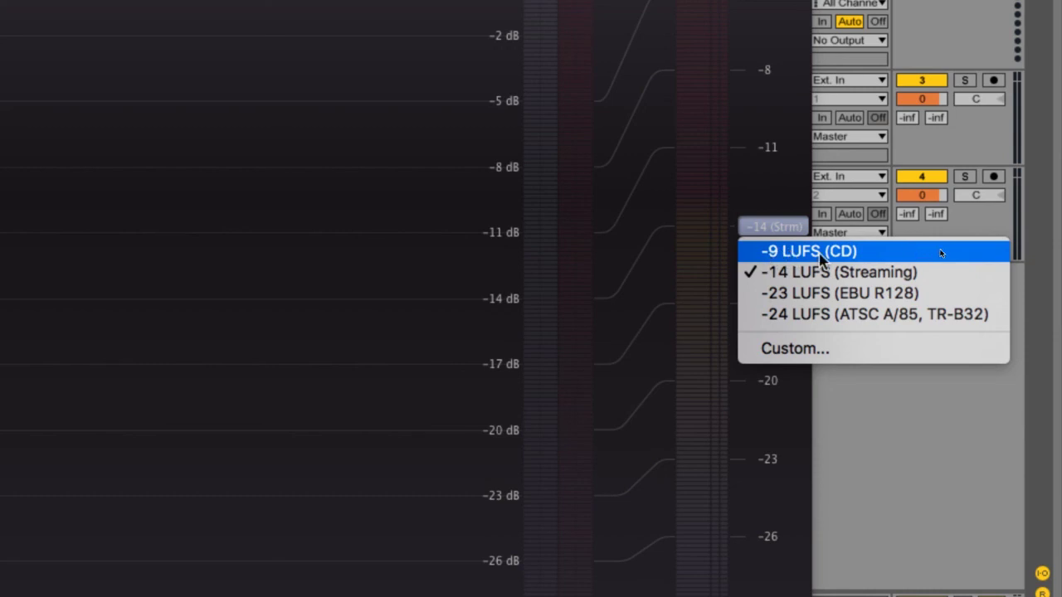
pyautogui.click(767, 254)
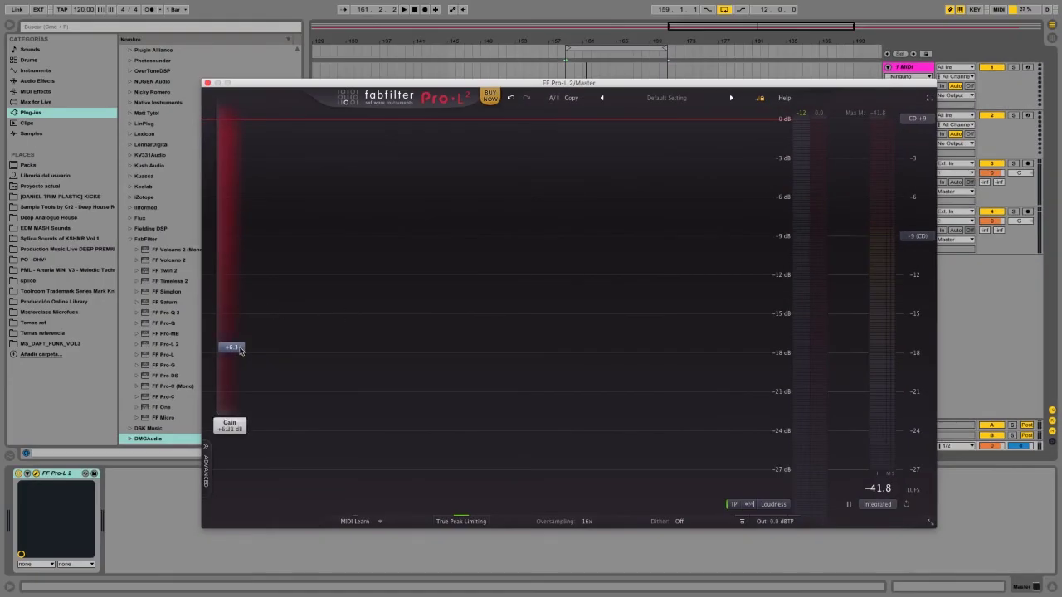
pyautogui.press('space')
pyautogui.moveTo(236, 349); pyautogui.dragTo(231, 323)
pyautogui.press('space')
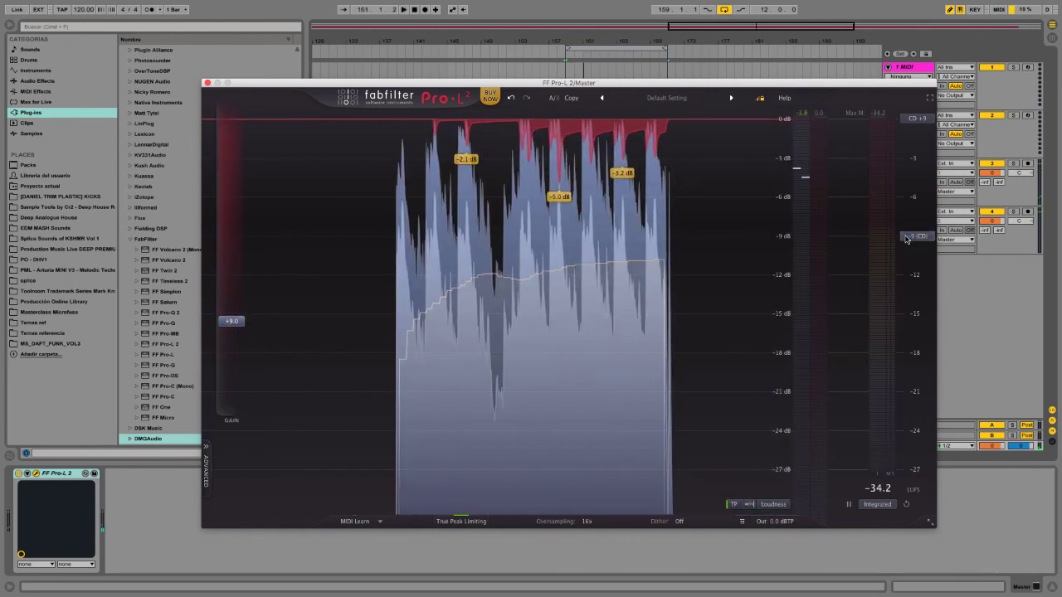
# Step: Set the loudness target to -14 LUFS (Streaming) and play the loop with the gain lowered to about +3.0 dB
pyautogui.moveTo(230, 330); pyautogui.dragTo(230, 356)
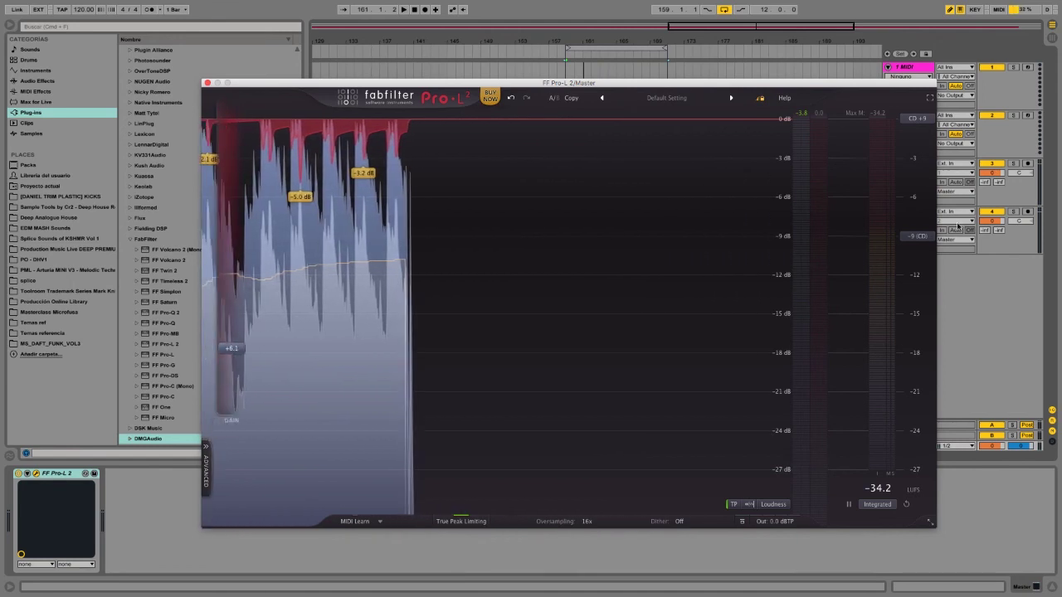
pyautogui.click(917, 236)
pyautogui.click(937, 258)
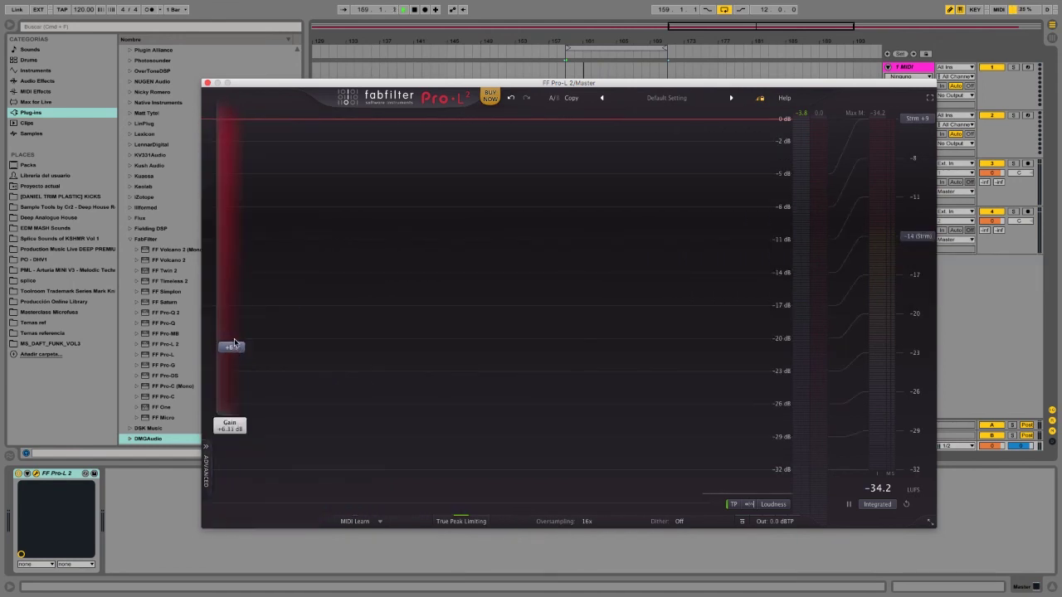
pyautogui.moveTo(234, 342); pyautogui.dragTo(237, 380)
pyautogui.press('space')
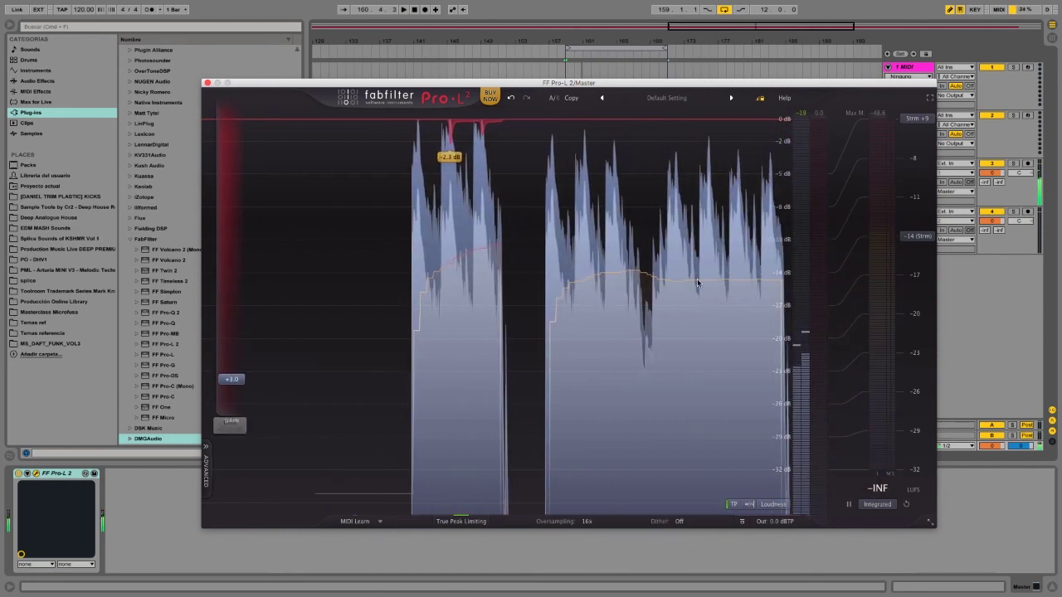